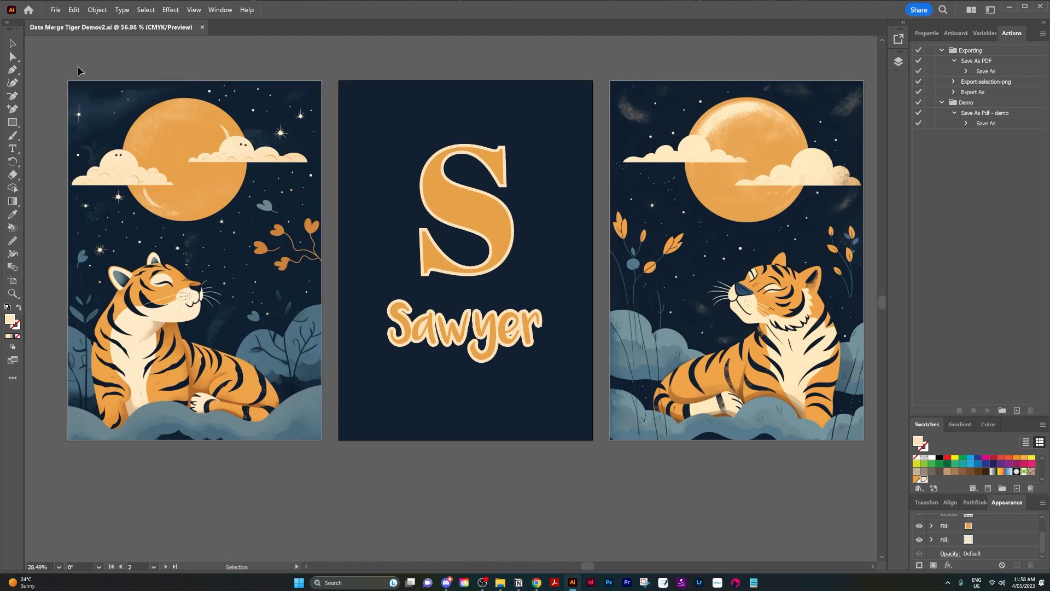
# Create a new portrait A3 print document in centimeters with three artboards.
pyautogui.hotkey('ctrl', '-')
pyautogui.hotkey('ctrl', '-')
pyautogui.click(55, 10)
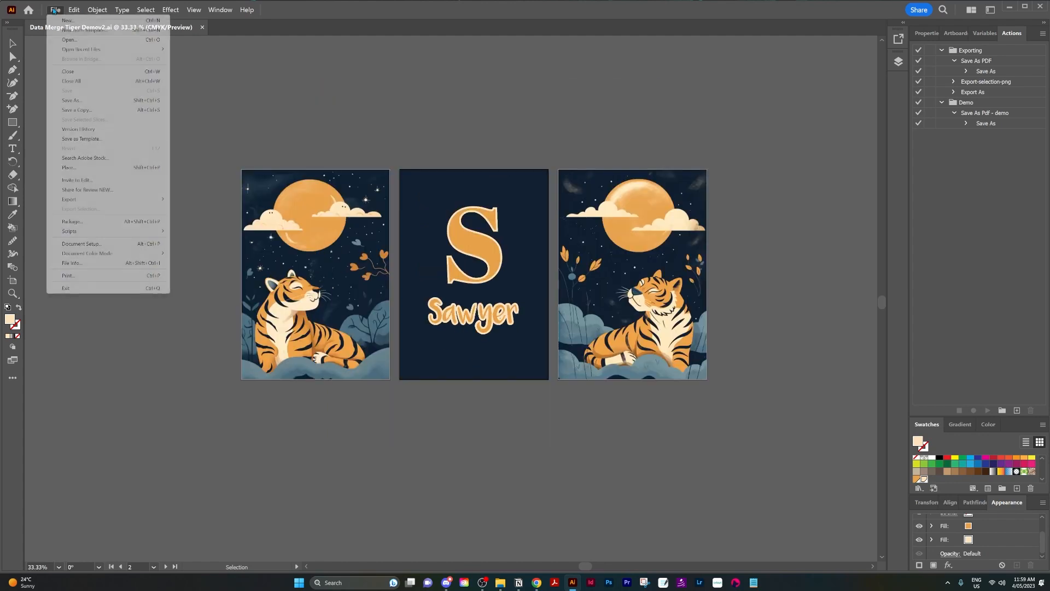
pyautogui.click(54, 22)
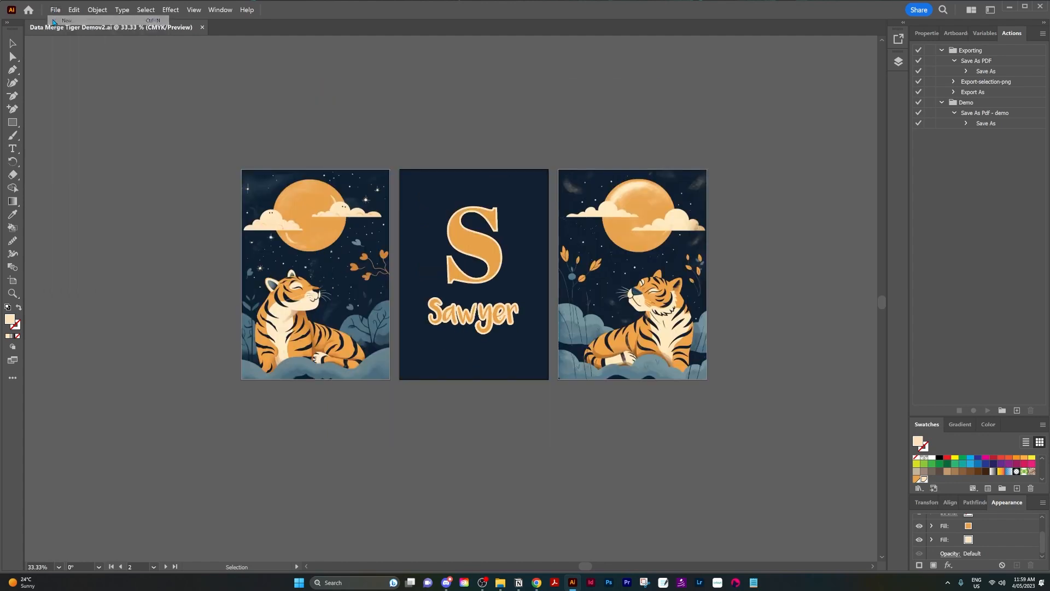
pyautogui.click(280, 91)
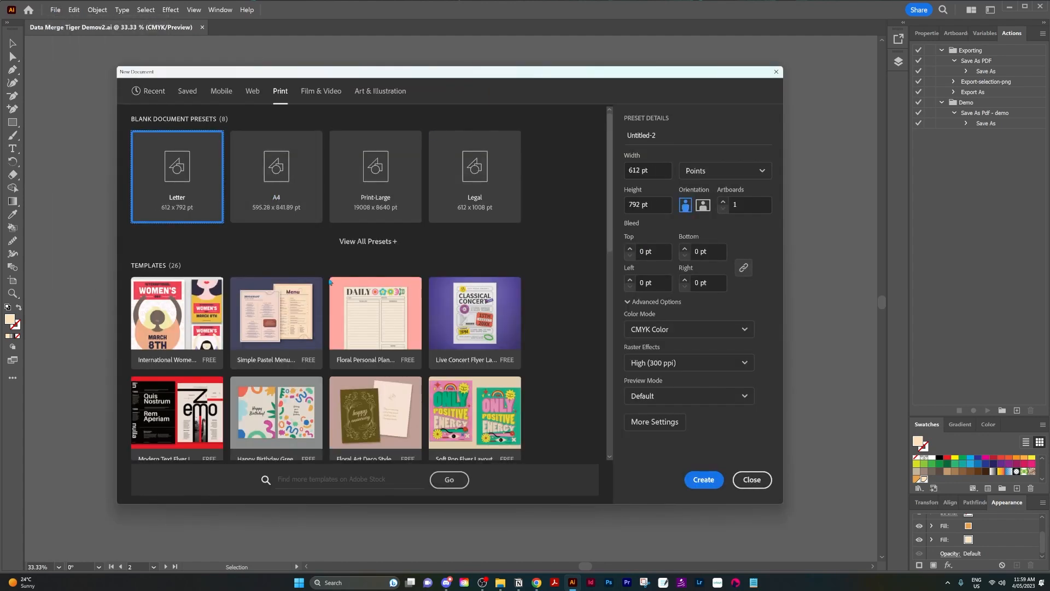
pyautogui.click(368, 241)
pyautogui.click(276, 276)
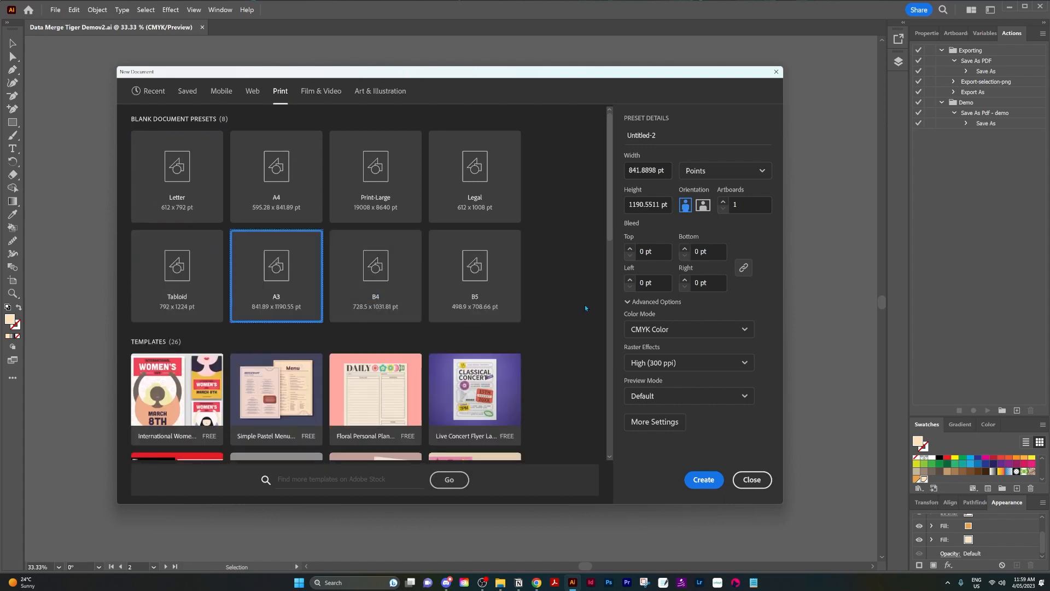
pyautogui.click(733, 181)
pyautogui.click(705, 265)
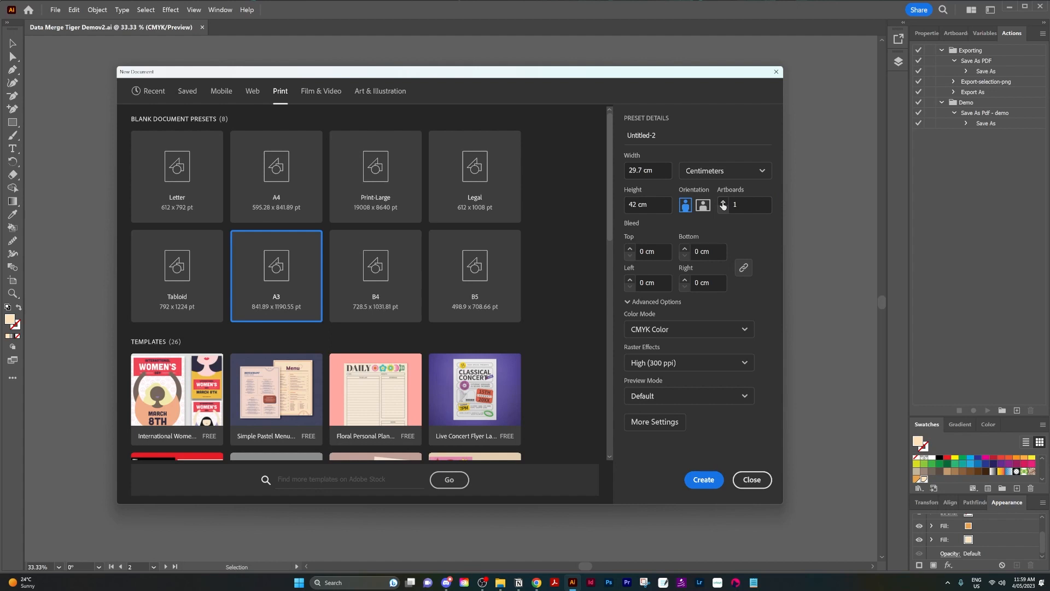
pyautogui.click(723, 202)
pyautogui.click(722, 201)
pyautogui.click(693, 482)
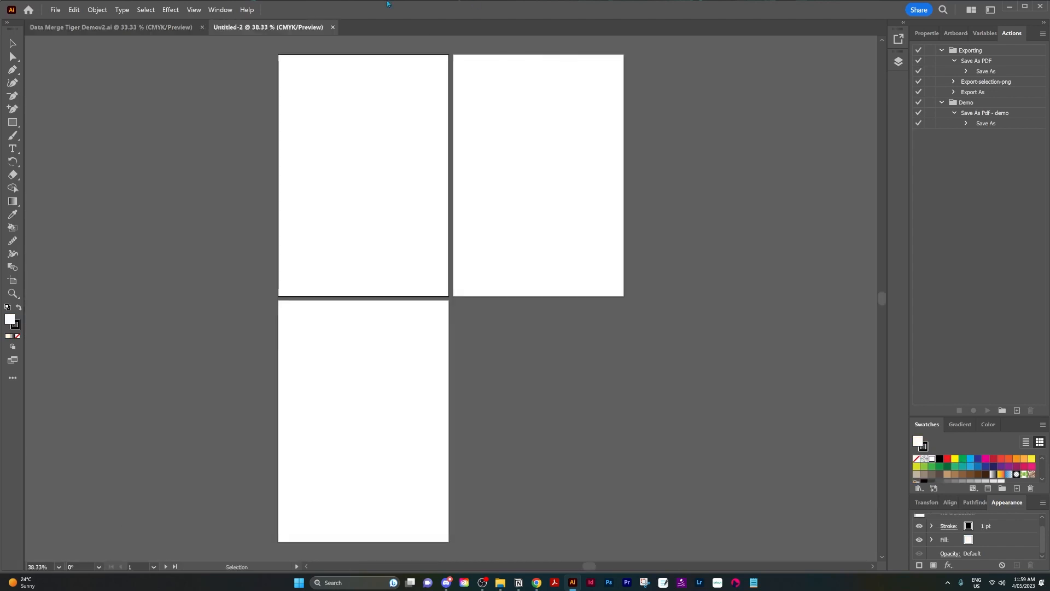
# Rearrange all the artboards into three columns with 2 cm spacing and leave artboard editing.
pyautogui.hotkey('ctrl', '-')
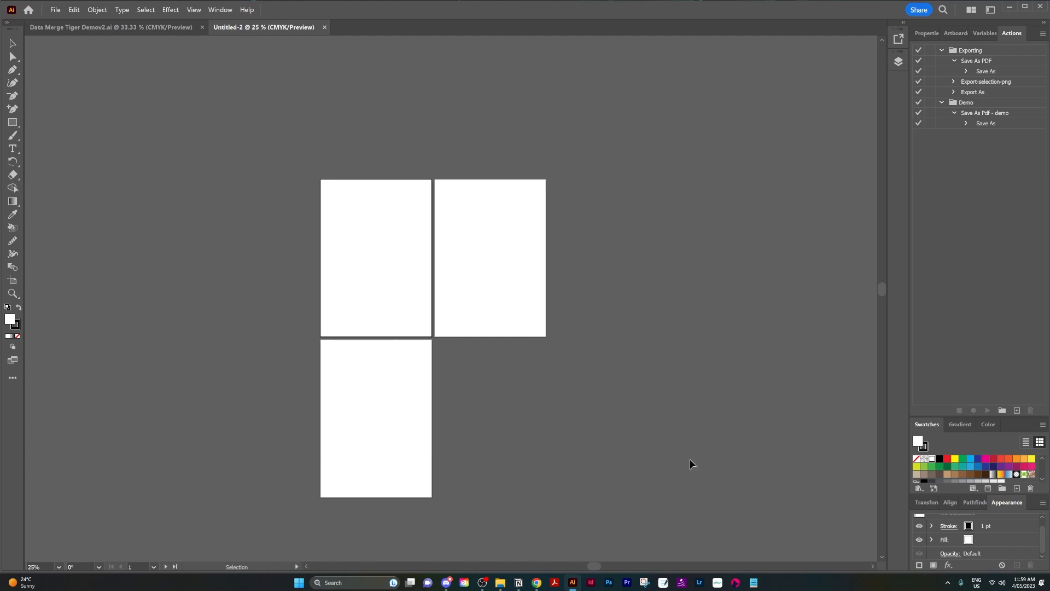
pyautogui.click(955, 35)
pyautogui.click(922, 35)
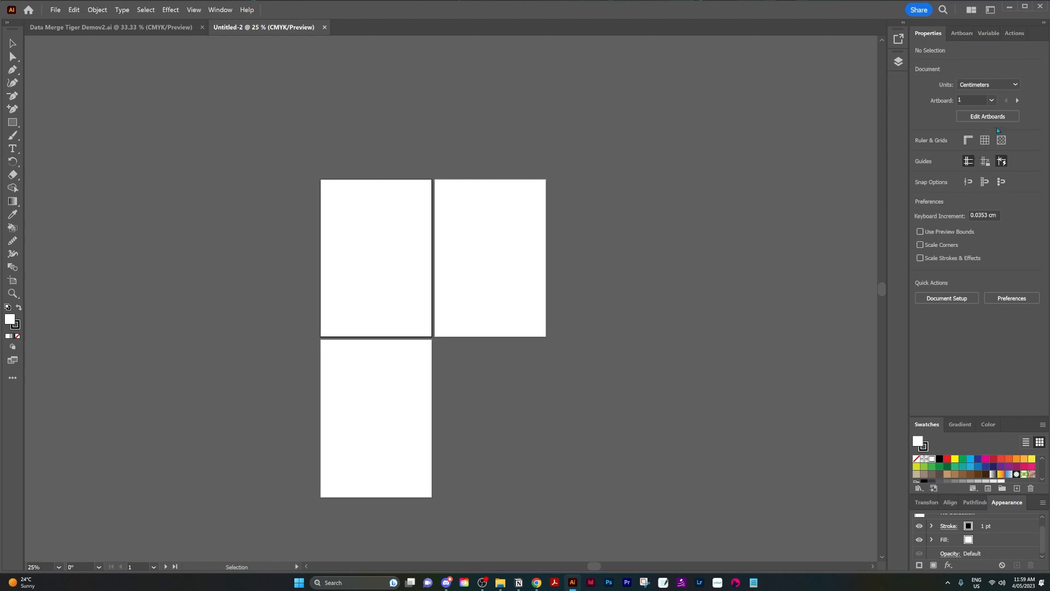
pyautogui.click(998, 117)
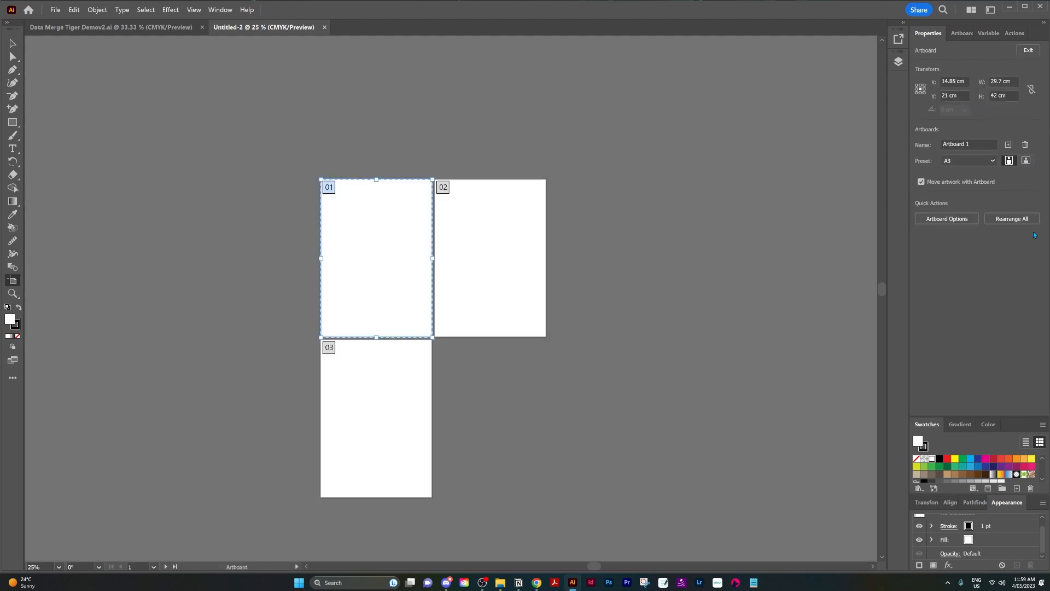
pyautogui.click(1021, 219)
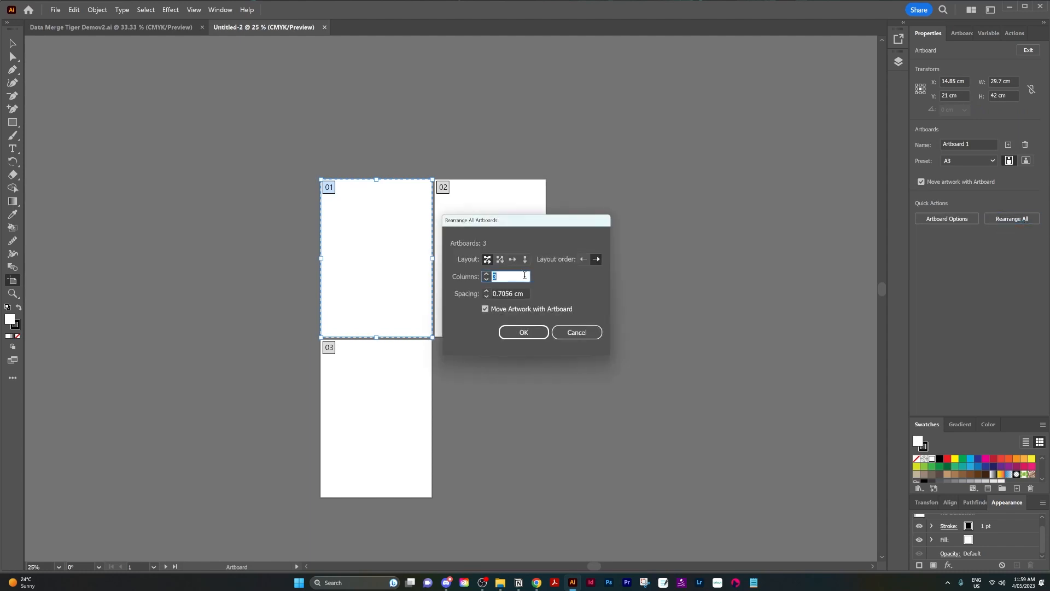
pyautogui.press('Tab')
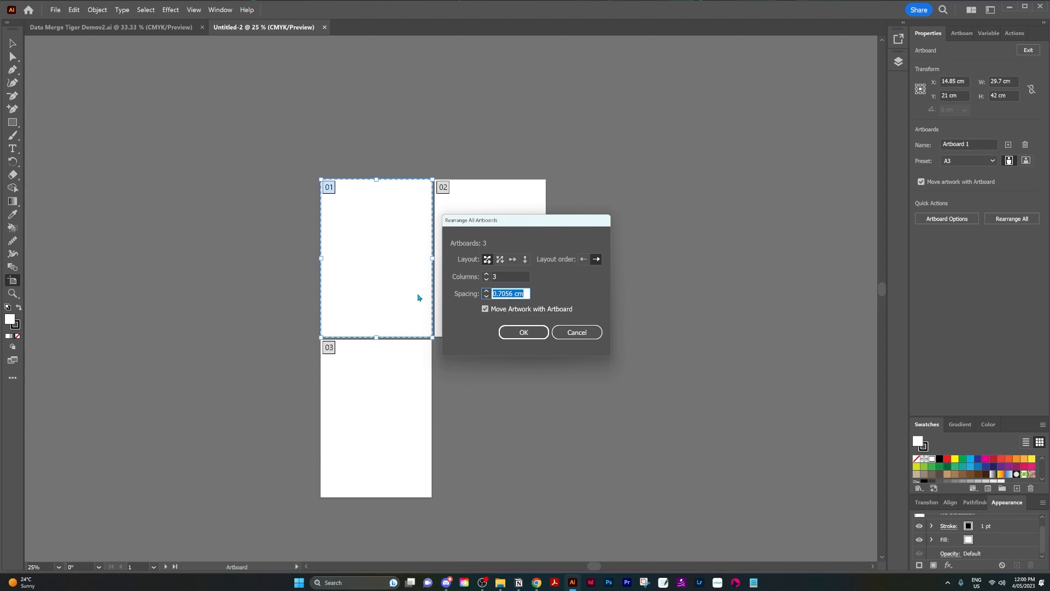
pyautogui.write('2')
pyautogui.click(533, 331)
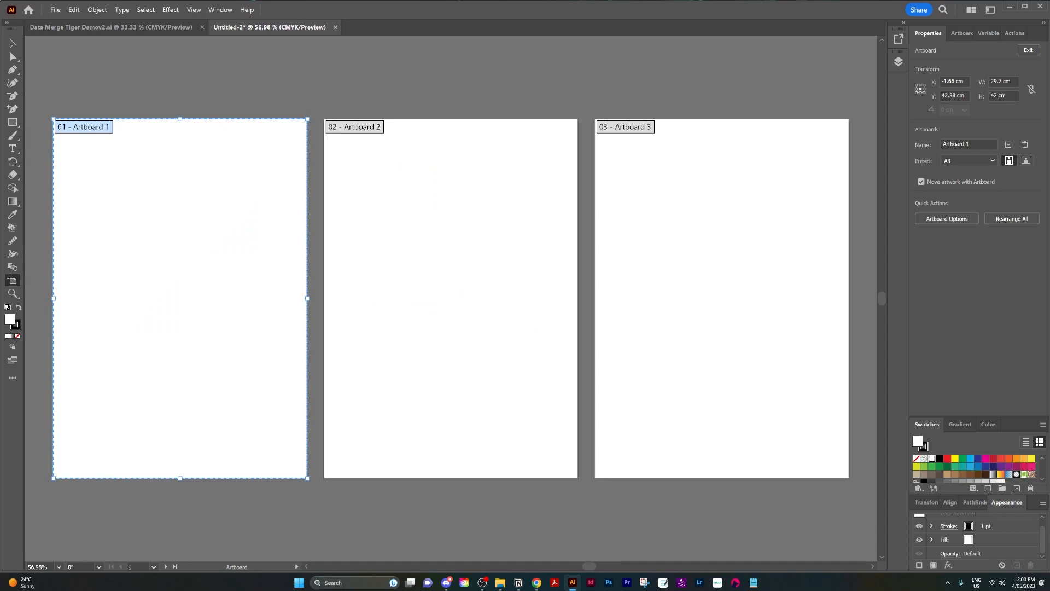
pyautogui.press('Escape')
# Close the new untitled document without saving it.
pyautogui.hotkey('ctrl', '-')
pyautogui.hotkey('ctrl', '-')
pyautogui.click(518, 307)
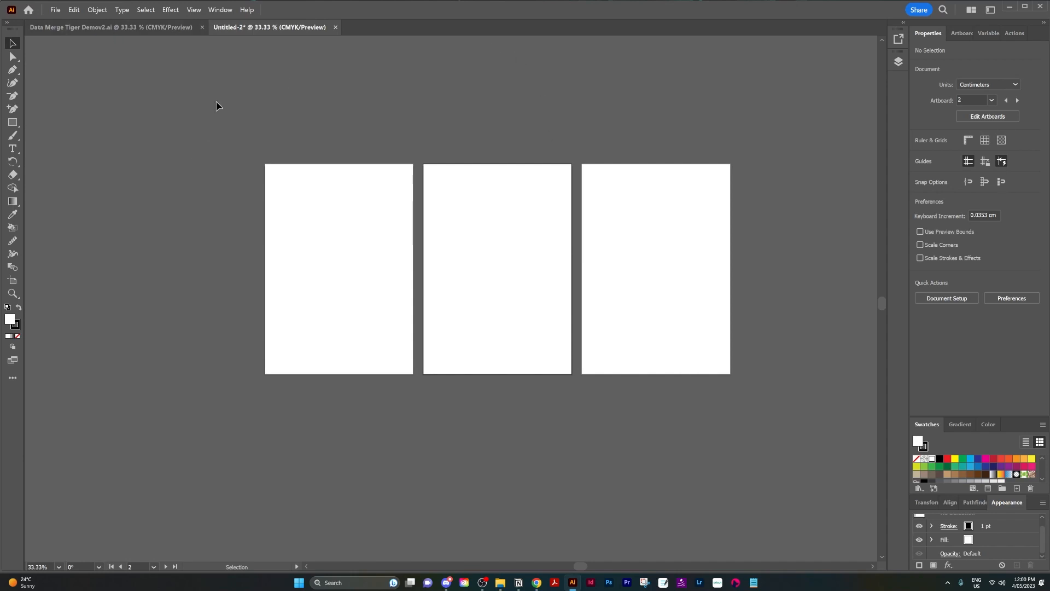
pyautogui.click(335, 27)
pyautogui.click(581, 311)
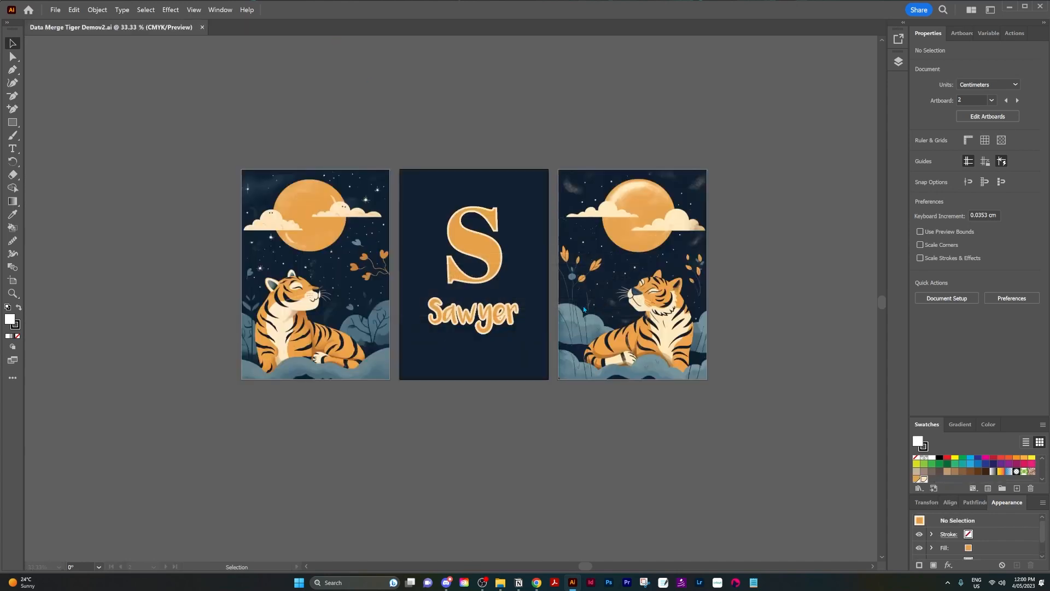
# Examine the tiger artwork on the two outer artboards and the background, initial and name text on the middle artboard.
pyautogui.moveTo(361, 107); pyautogui.dragTo(215, 332)
pyautogui.click(672, 244)
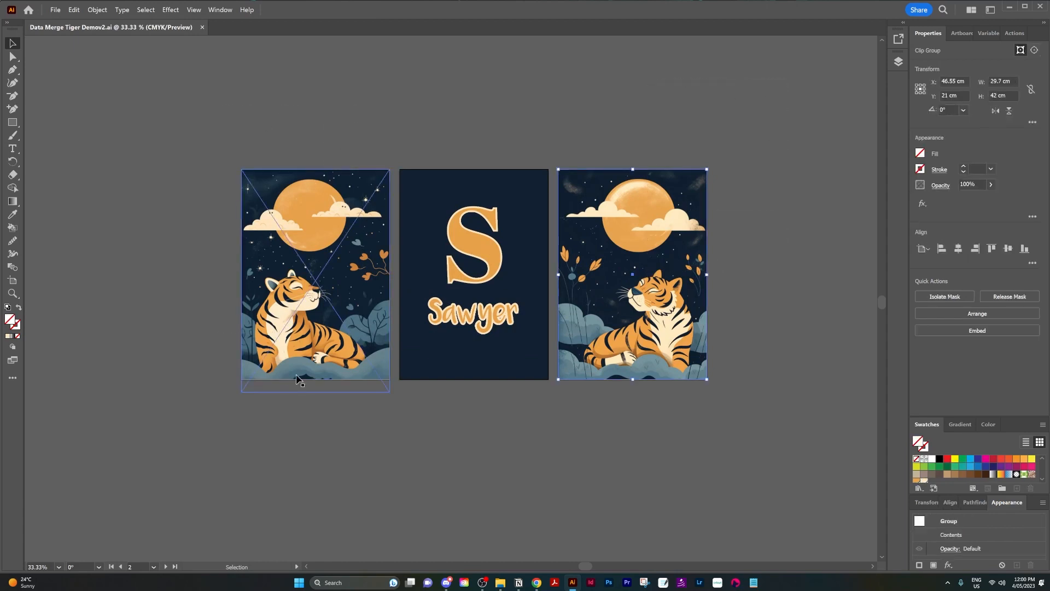
pyautogui.moveTo(532, 416); pyautogui.dragTo(415, 186)
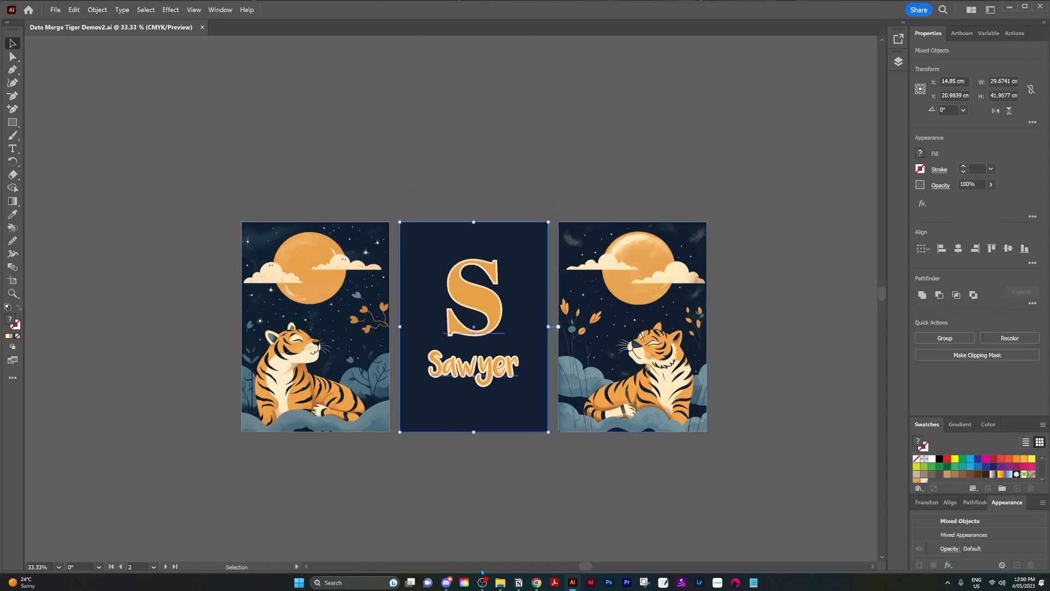
pyautogui.scroll(2, 506, 442)
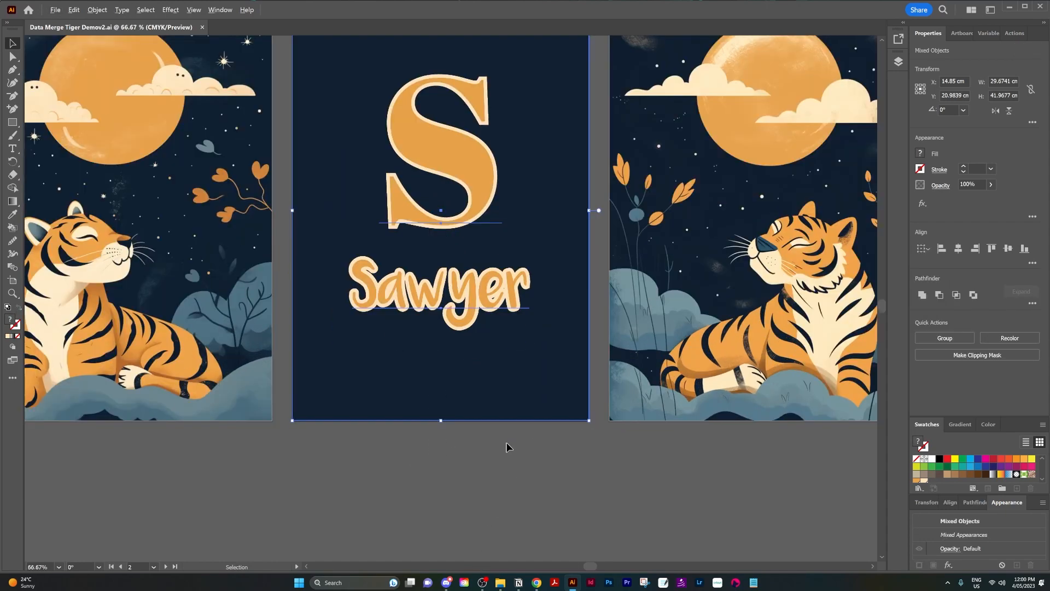
pyautogui.scroll(-1, 506, 442)
pyautogui.click(430, 495)
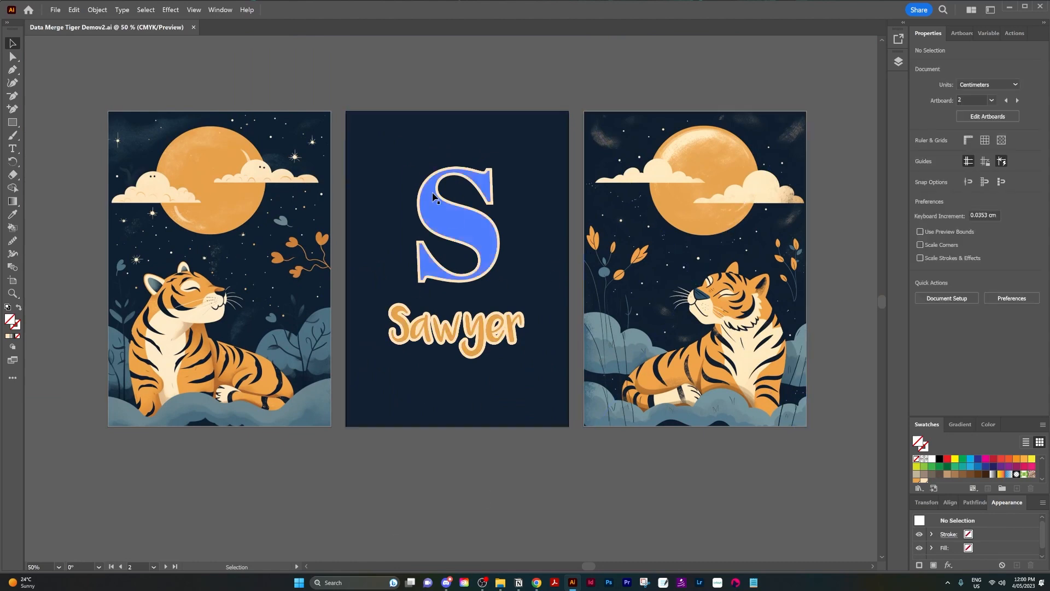
pyautogui.click(452, 223)
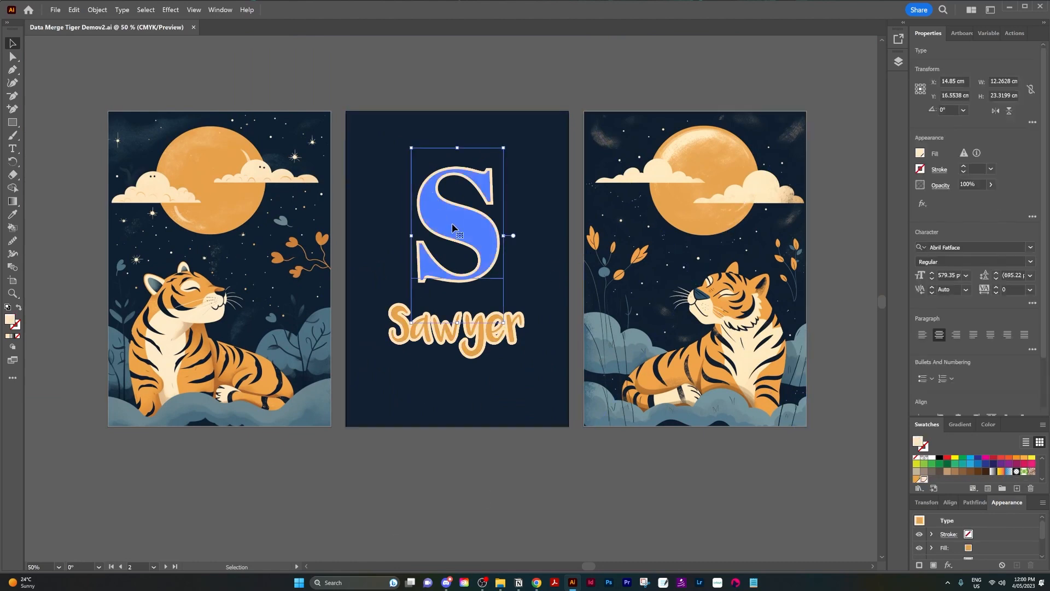
pyautogui.click(516, 82)
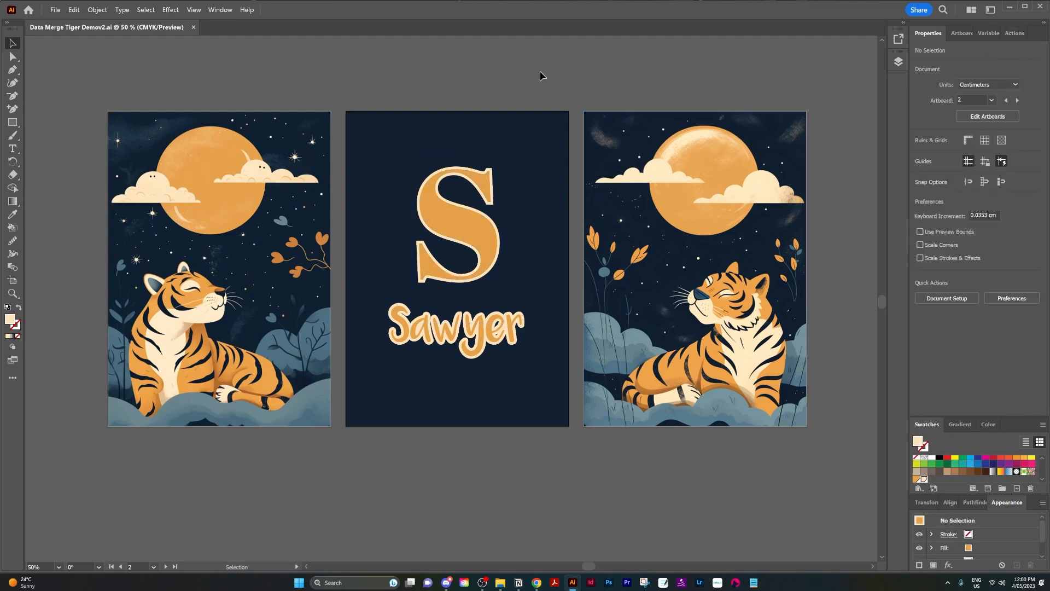
# Clear the existing variables from the tiger document, leaving the artwork in place.
pyautogui.click(989, 34)
pyautogui.hotkey('ctrl', 'a')
pyautogui.press('Delete')
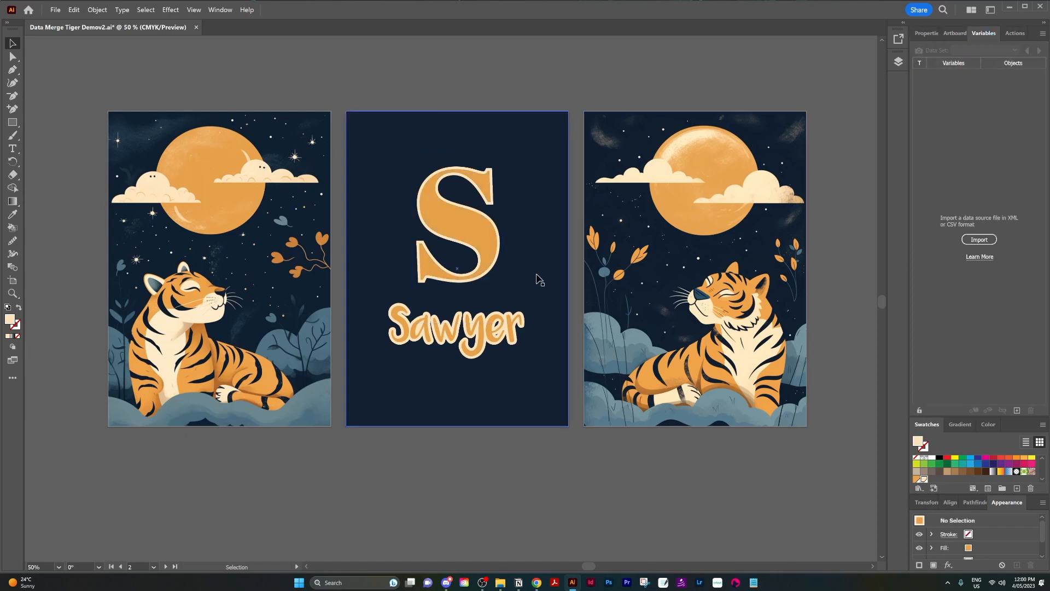
# Switch to the Data Merge Wall Art Demo spreadsheet in Google Sheets and check the column headers in A1 and B1.
pyautogui.hotkey('alt', 'Tab')
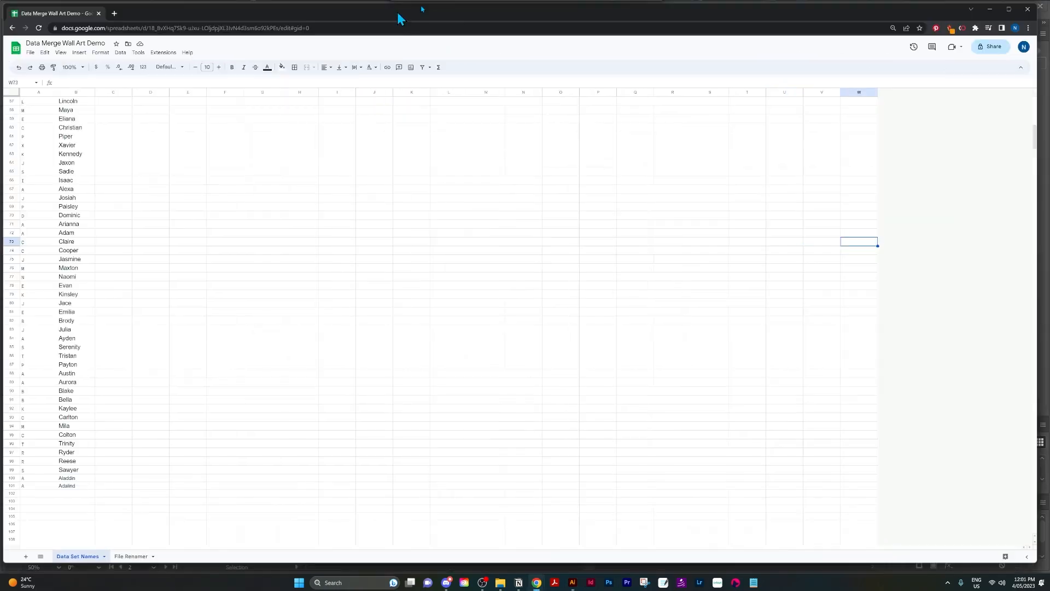
pyautogui.moveTo(399, 16)
pyautogui.mouseDown()
pyautogui.moveTo(429, 28)
pyautogui.moveTo(336, 113)
pyautogui.moveTo(411, 60)
pyautogui.moveTo(411, 3)
pyautogui.mouseUp()
pyautogui.click(48, 103)
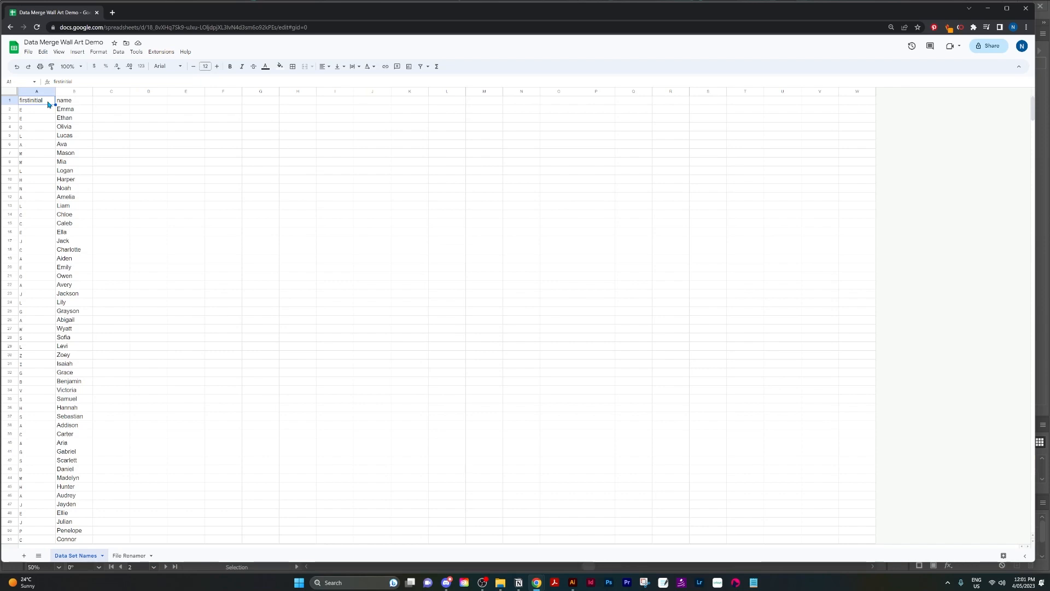
pyautogui.press('Right')
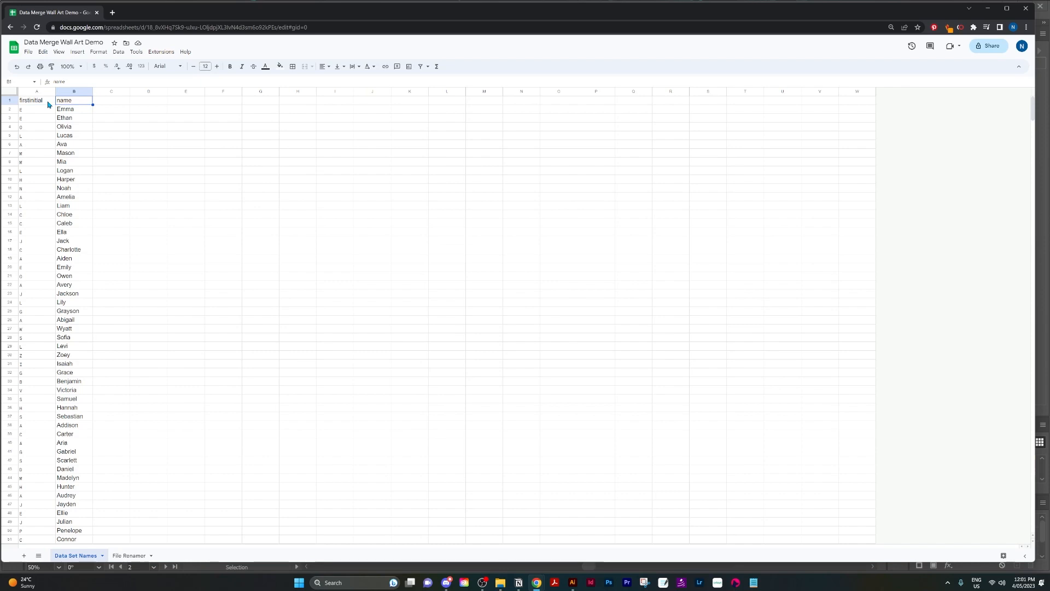
# Examine the formula in cell A2 and compare it with the name in B2, enlarging the sheet for readability.
pyautogui.click(32, 113)
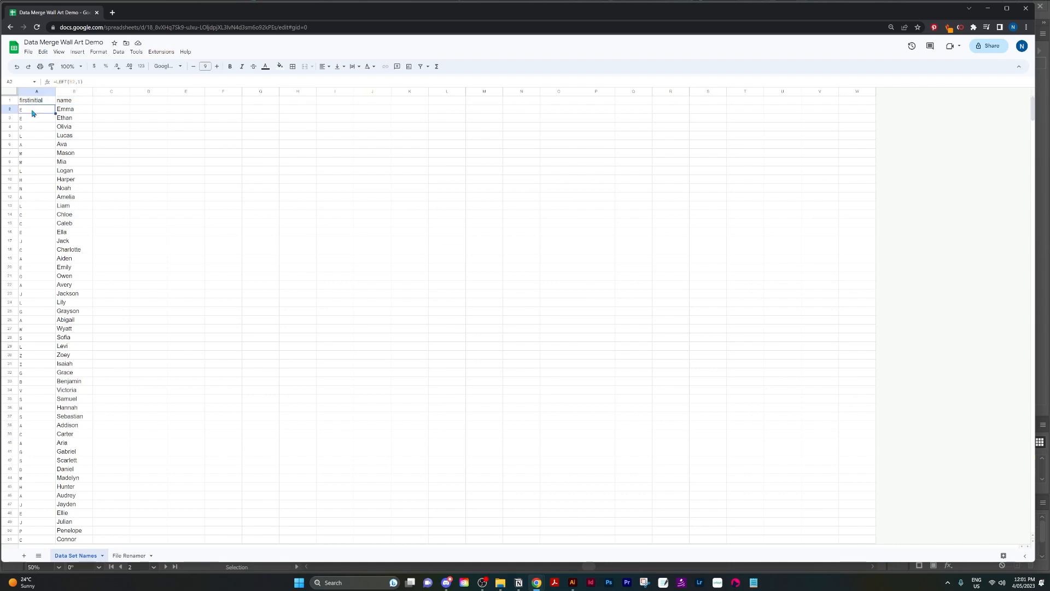
pyautogui.click(91, 110)
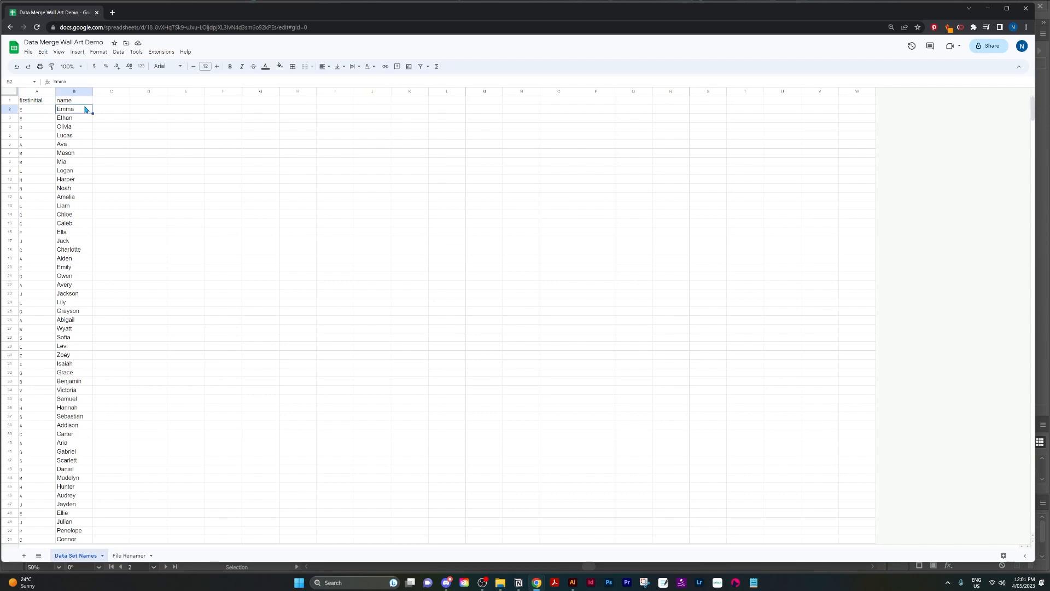
pyautogui.click(21, 111)
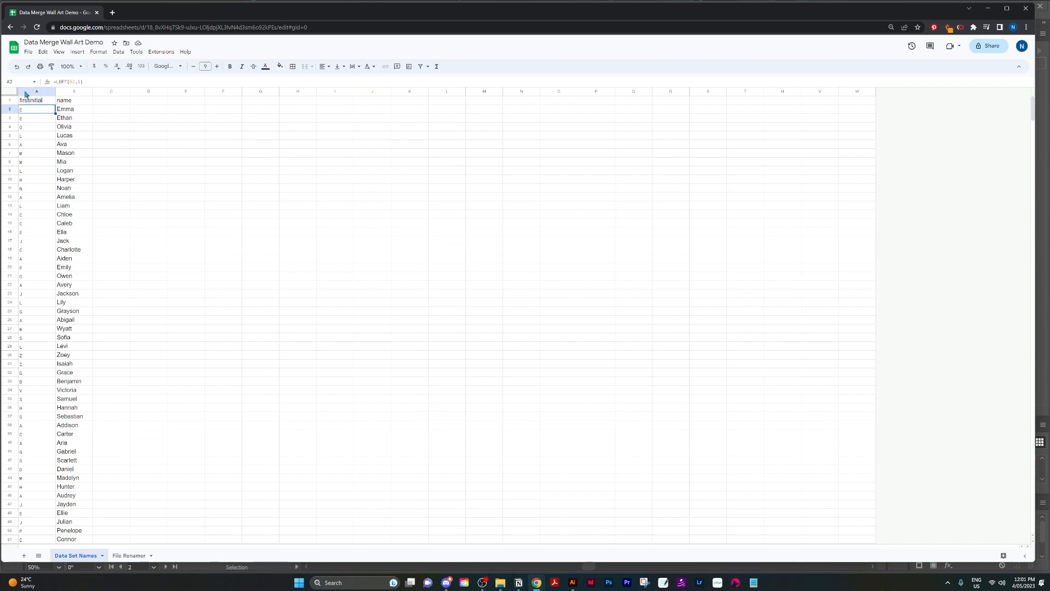
pyautogui.hotkey('ctrl', '+')
pyautogui.hotkey('ctrl', '+')
pyautogui.hotkey('ctrl', '+')
pyautogui.hotkey('ctrl', '+')
pyautogui.hotkey('ctrl', '+')
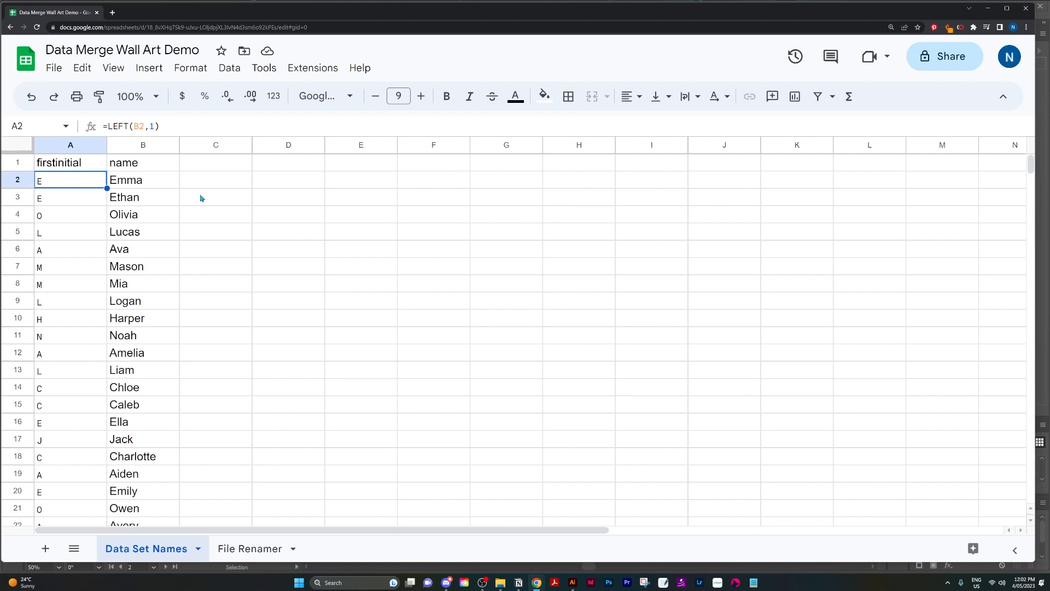
pyautogui.click(160, 179)
pyautogui.click(90, 182)
# Download the Data Set Names sheet as Comma Separated Values (.csv).
pyautogui.click(53, 68)
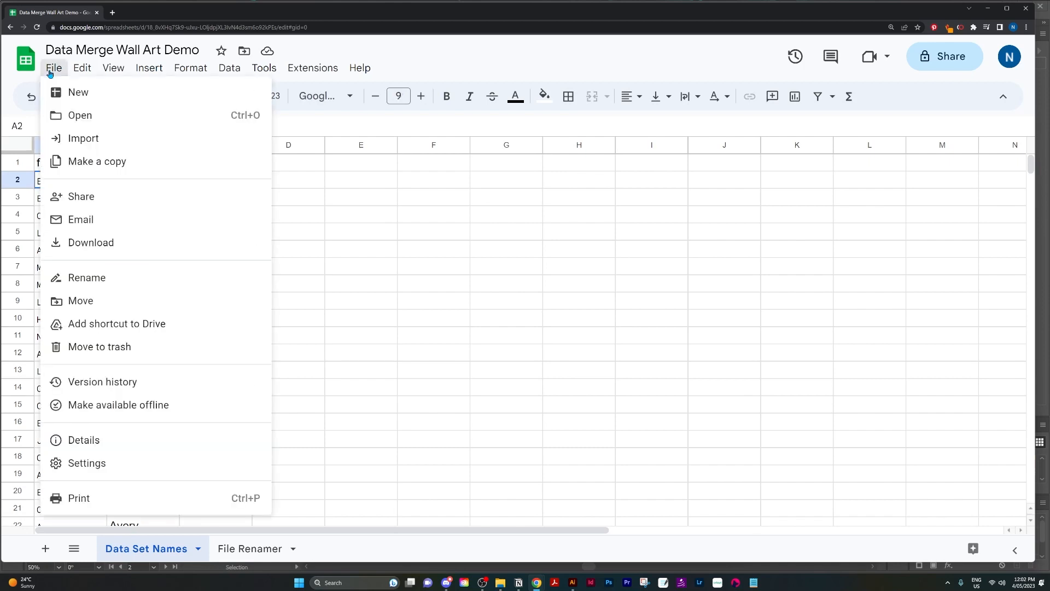
pyautogui.moveTo(104, 249)
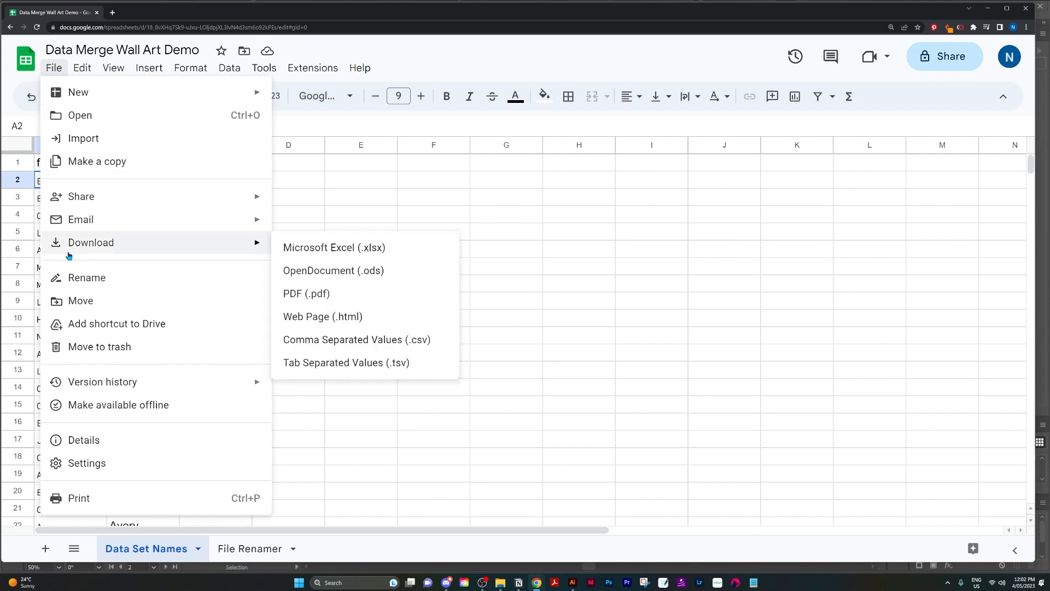
pyautogui.click(371, 341)
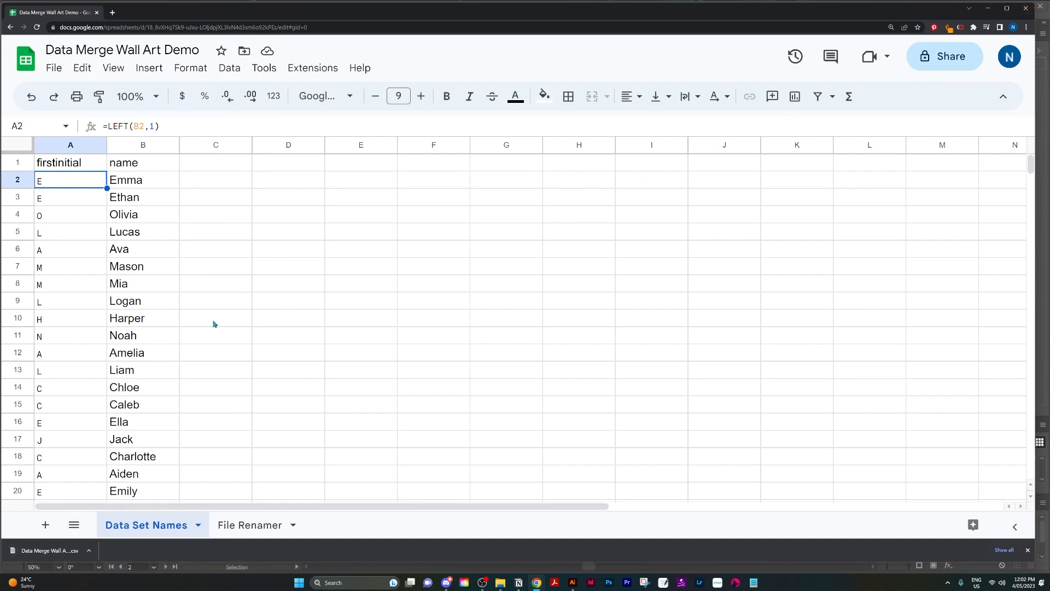
# Look through the initials and names listed in the Data Set Names sheet and return to its first rows.
pyautogui.scroll(-2, 243, 290)
pyautogui.scroll(-2, 243, 290)
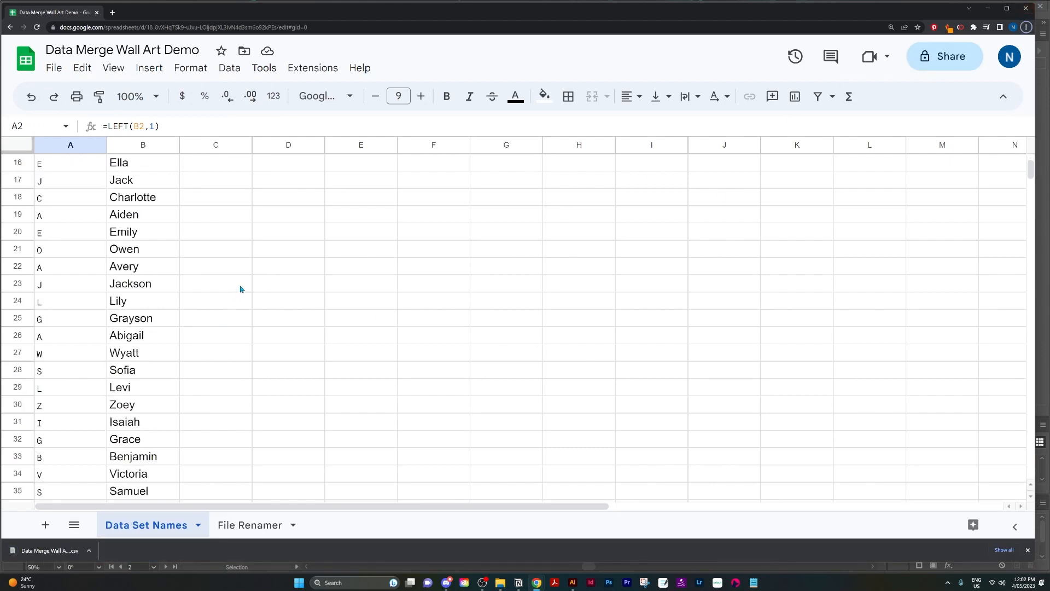
pyautogui.scroll(-2, 243, 290)
pyautogui.scroll(6, 219, 265)
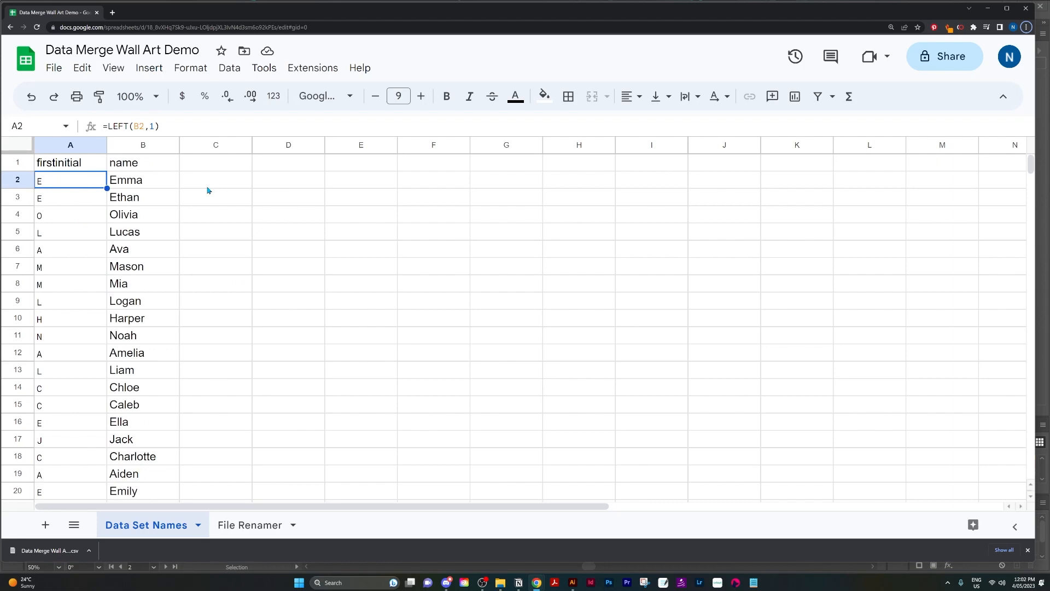
pyautogui.click(225, 181)
# Switch to Illustrator and import the downloaded CSV "Data Merge Wall Art Demo - Data Set Names (1)" as the variable data source.
pyautogui.hotkey('alt', 'Tab')
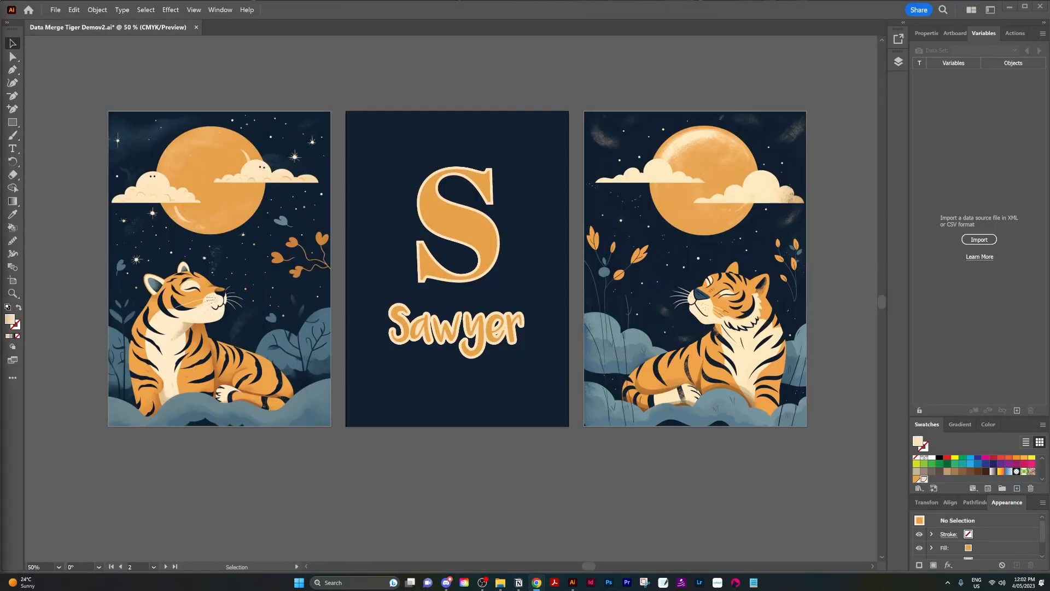
pyautogui.click(990, 241)
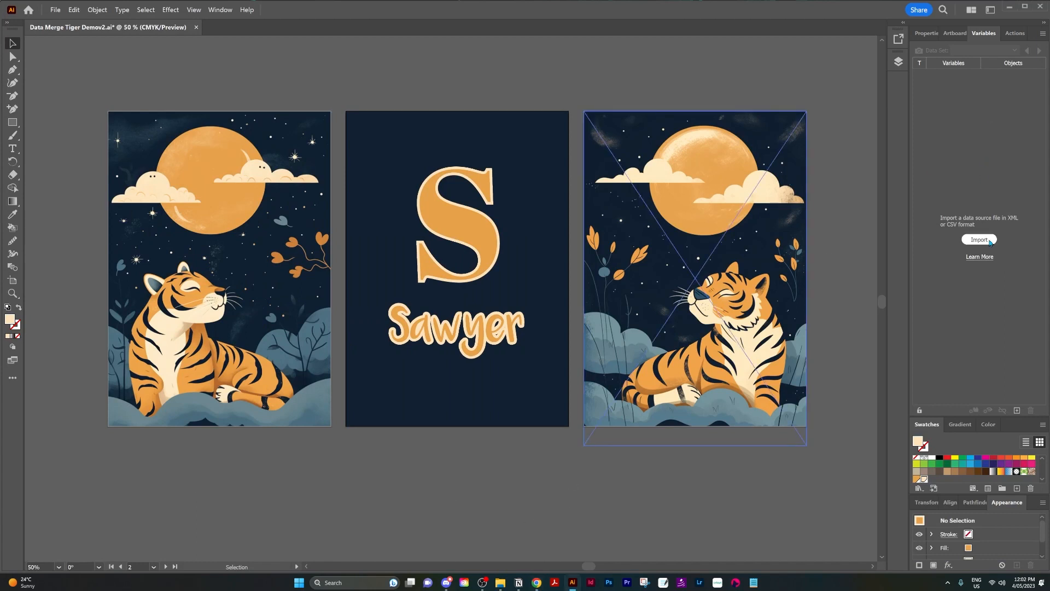
pyautogui.click(990, 241)
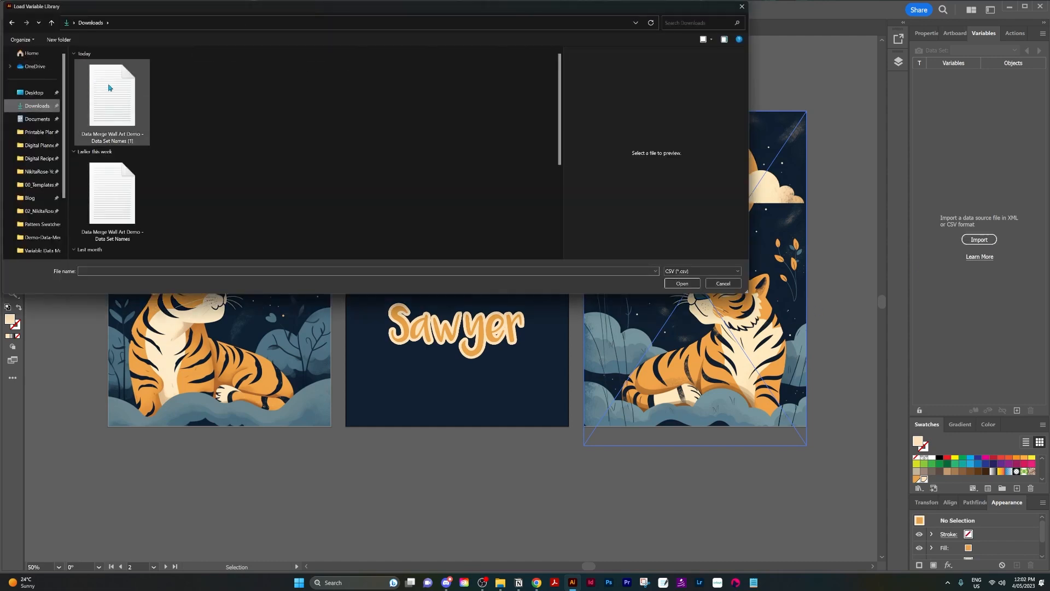
pyautogui.doubleClick(110, 88)
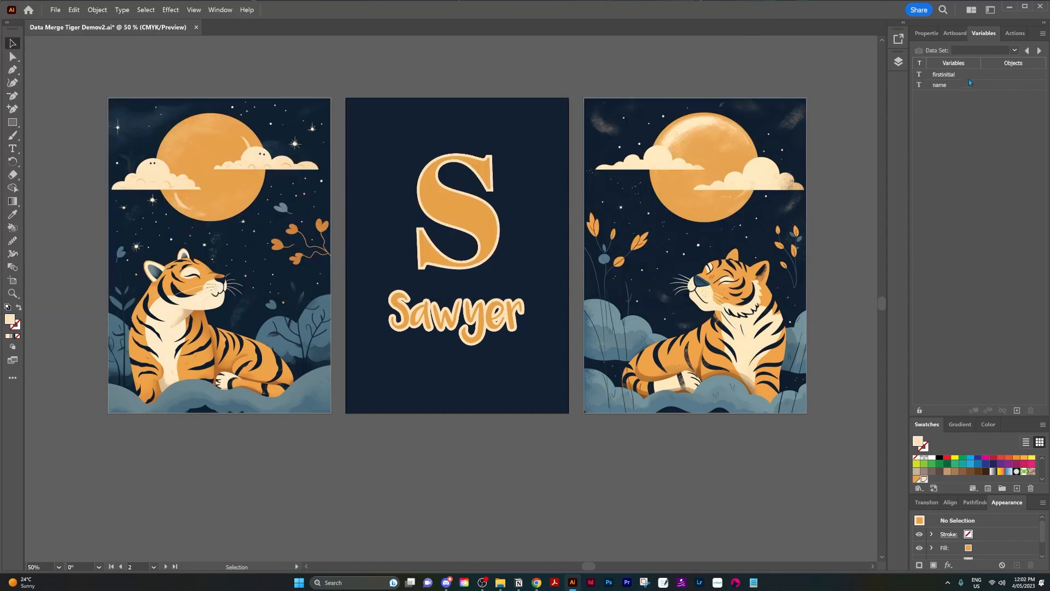
# Undock the Variables panel and float it beside the middle artboard, leaving the initial and name text uncovered.
pyautogui.moveTo(983, 33); pyautogui.dragTo(455, 43)
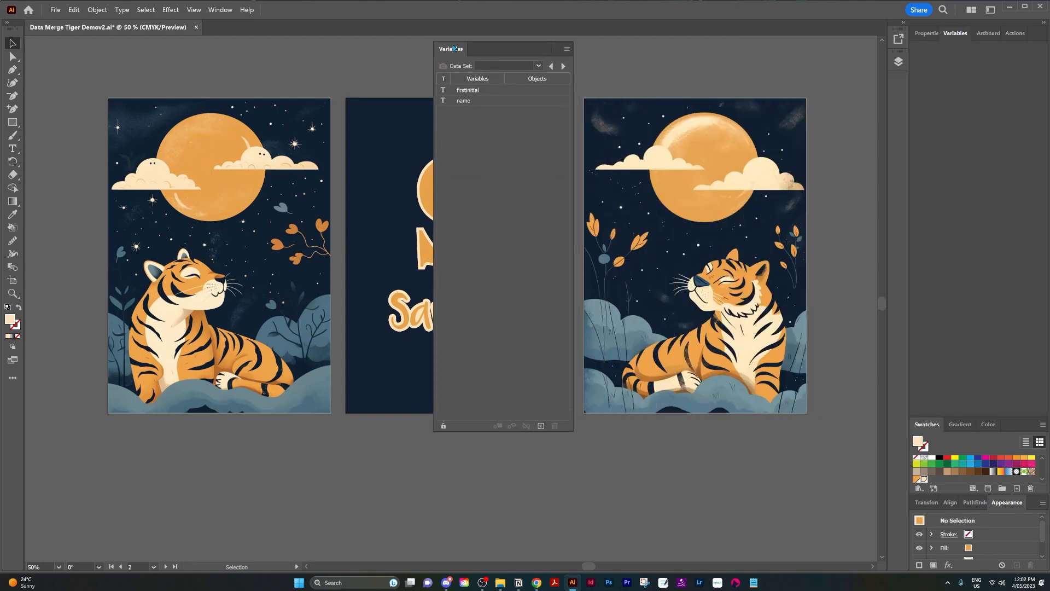
pyautogui.click(226, 11)
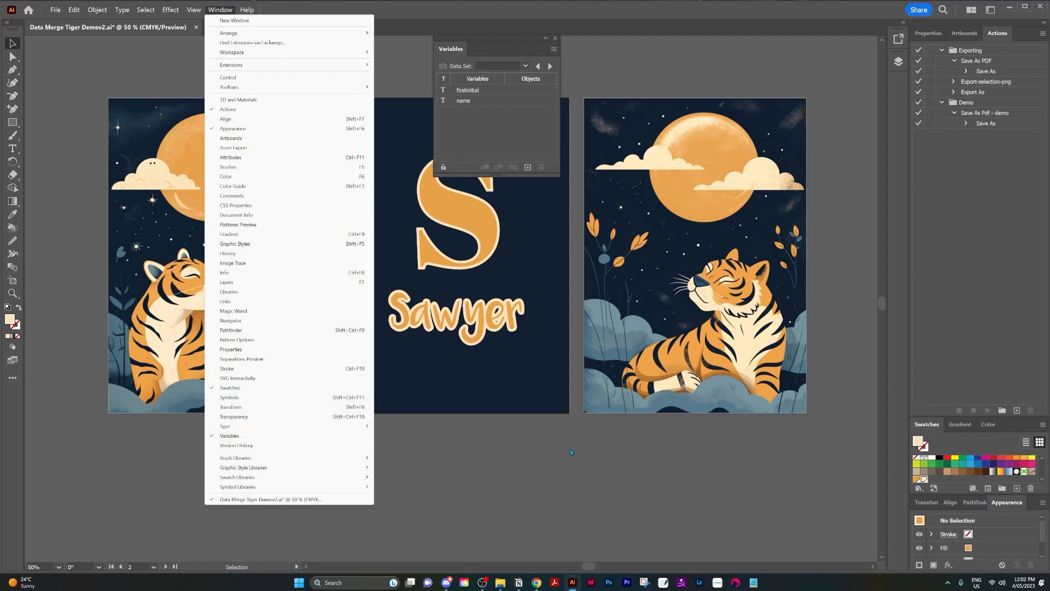
pyautogui.click(547, 464)
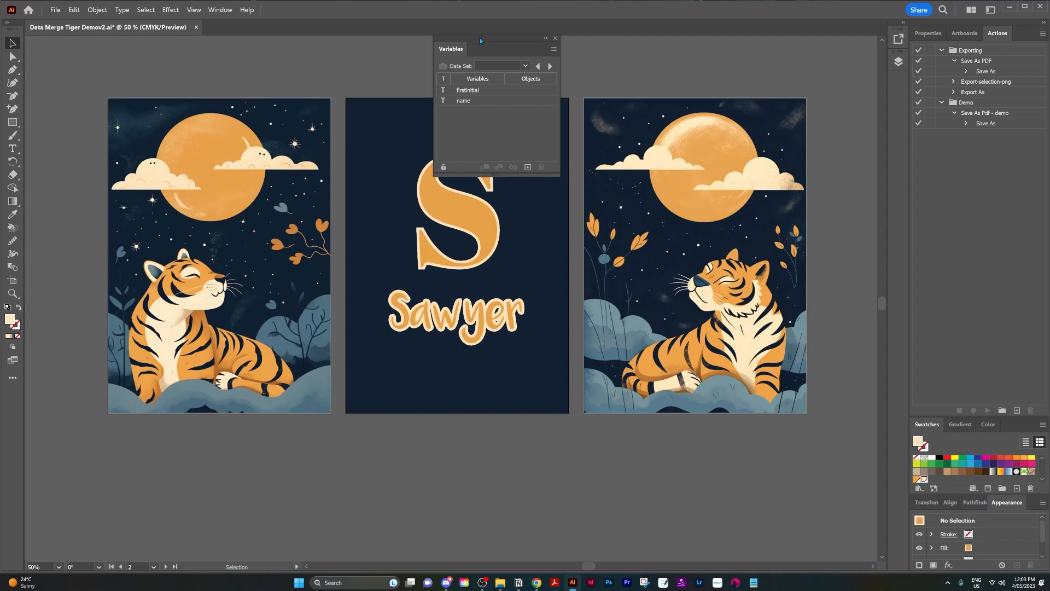
pyautogui.moveTo(477, 38); pyautogui.dragTo(612, 96)
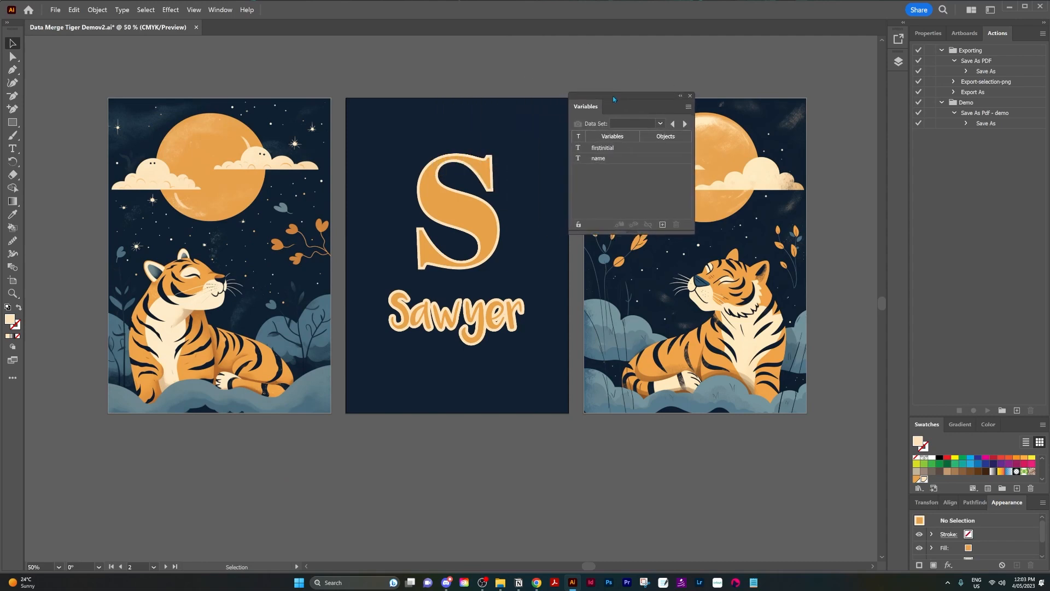
# Bind the large initial S on the middle artboard to the firstinitial variable.
pyautogui.click(484, 163)
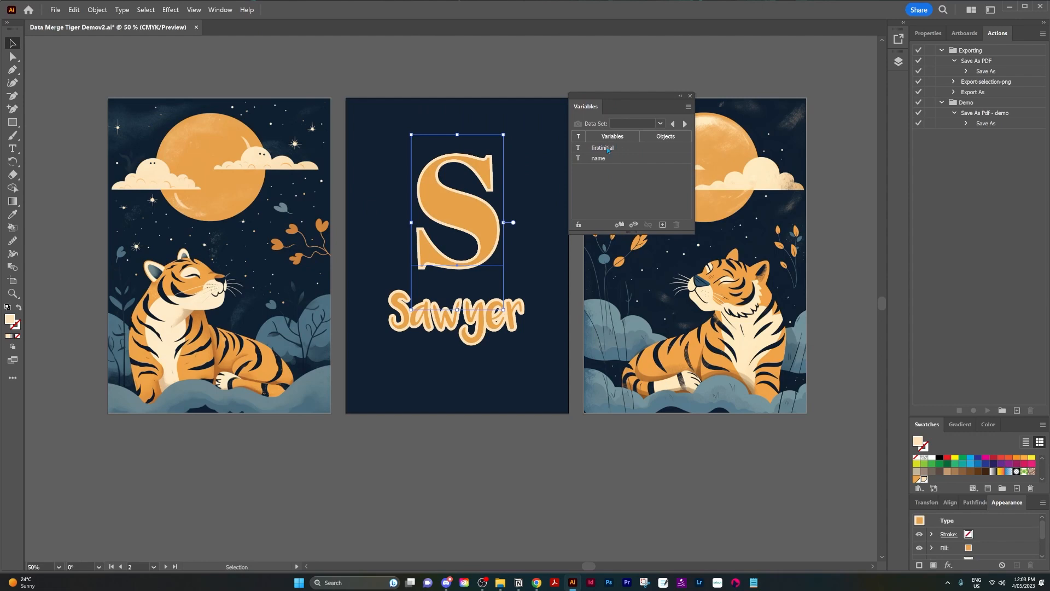
pyautogui.moveTo(608, 150); pyautogui.dragTo(490, 195)
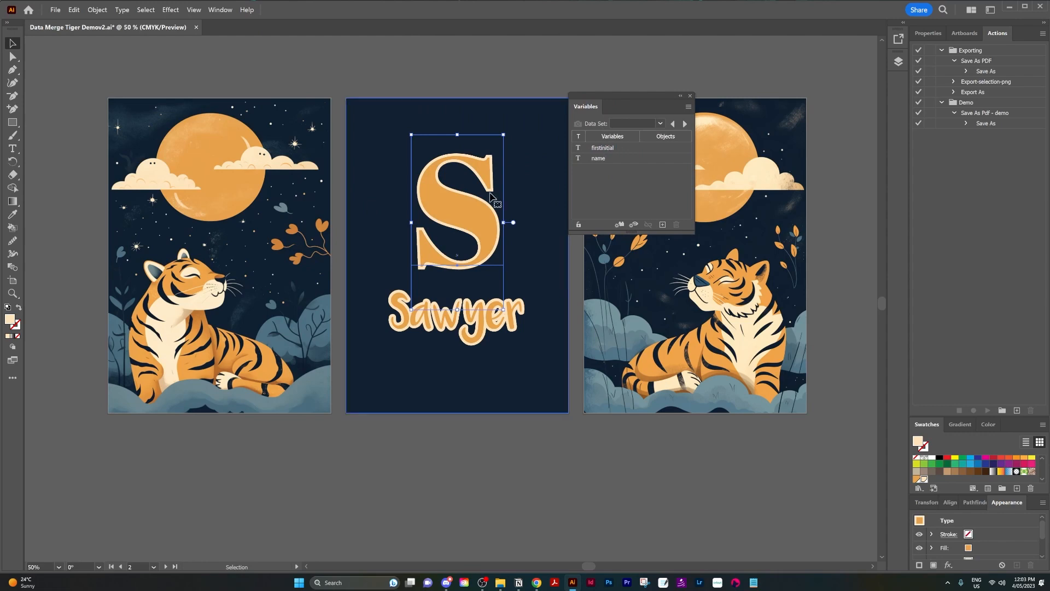
pyautogui.click(612, 149)
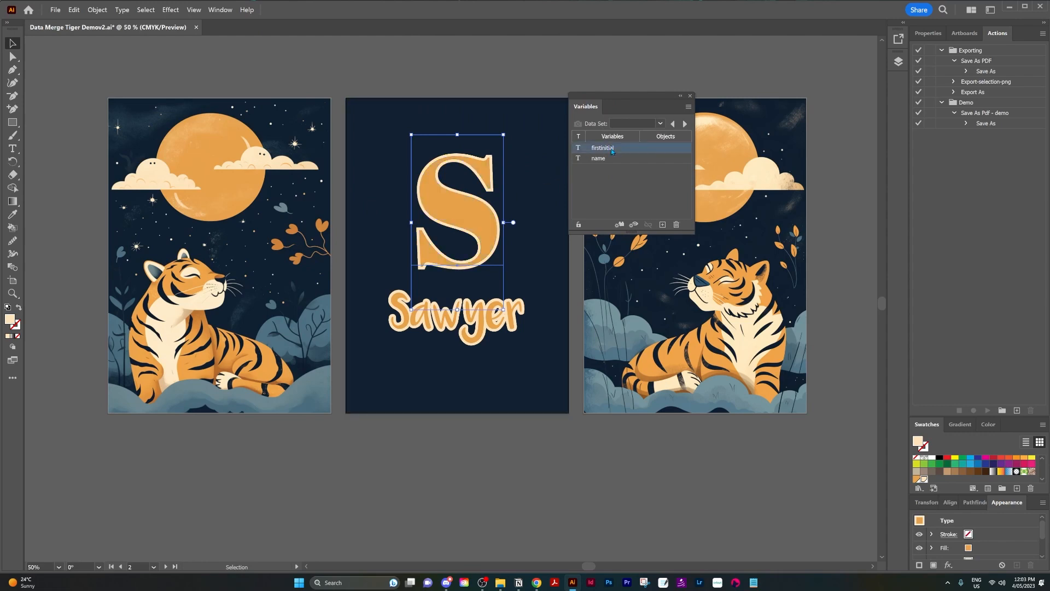
pyautogui.click(619, 225)
# Bind the name text below the large initial to the name variable.
pyautogui.click(454, 314)
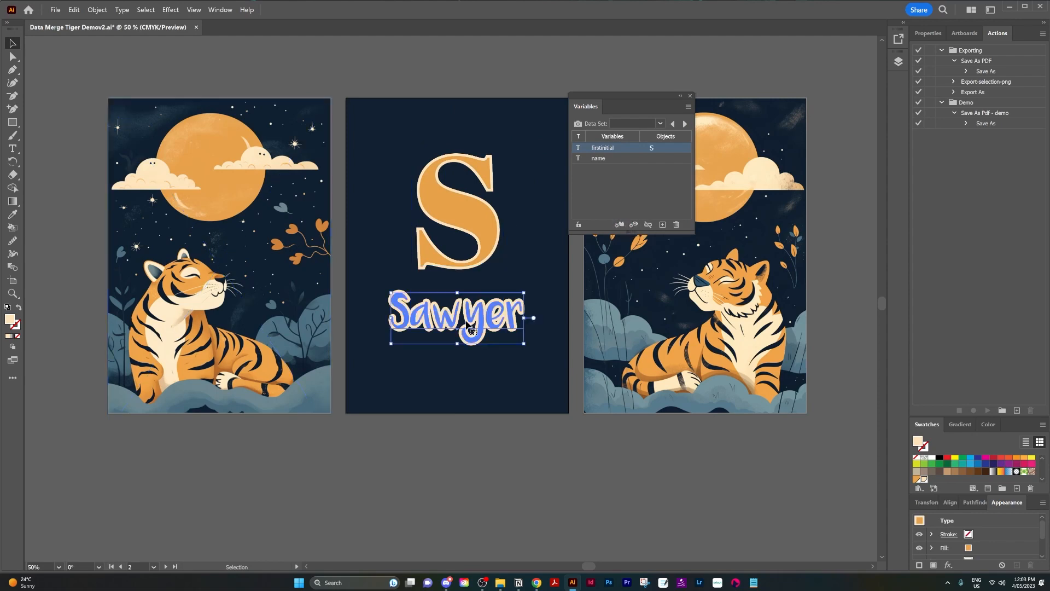
pyautogui.click(599, 158)
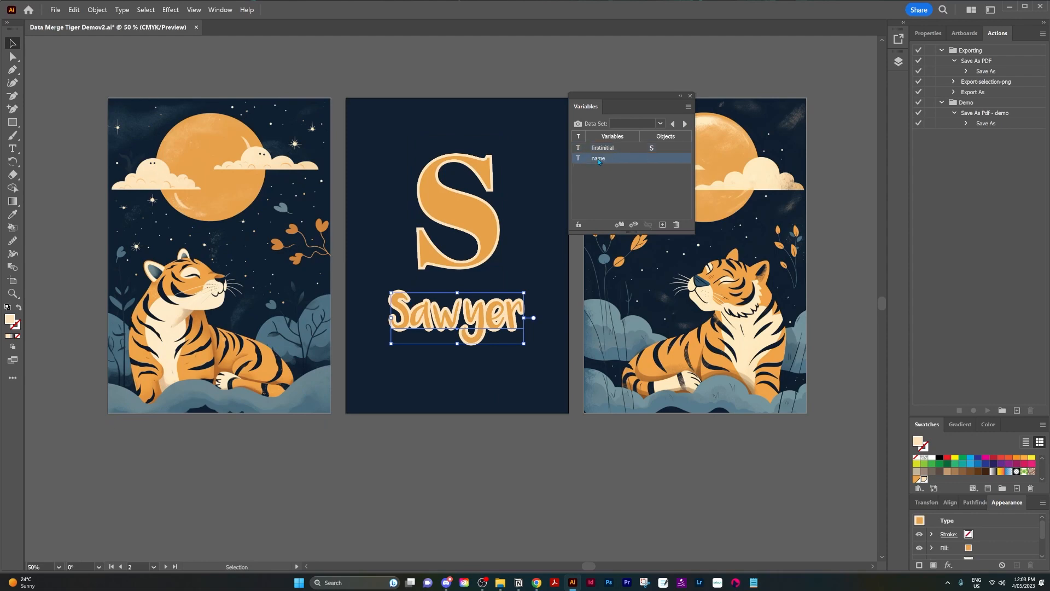
pyautogui.click(619, 225)
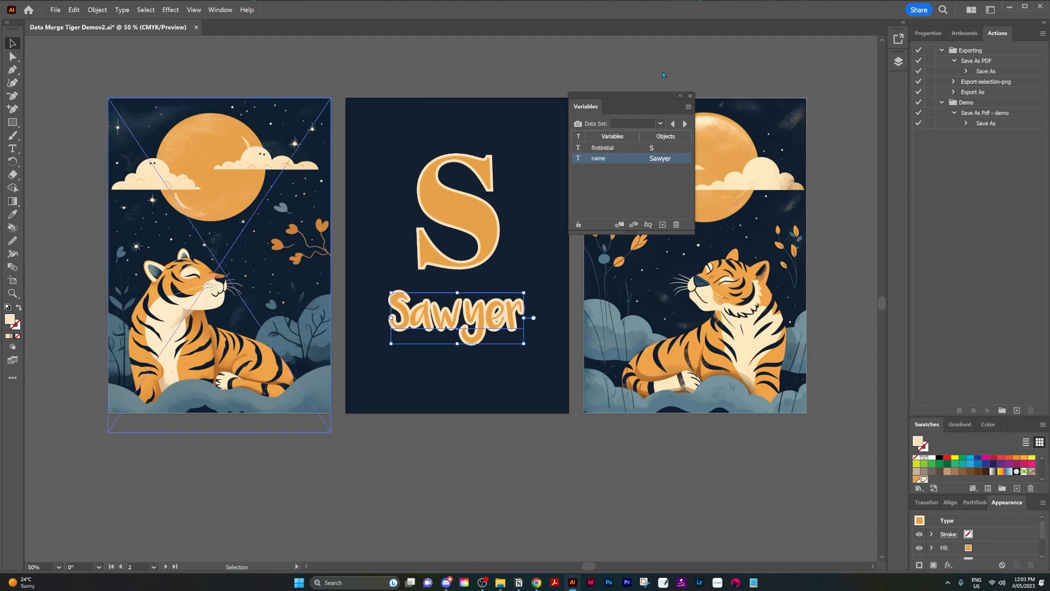
# Move the Variables panel clear of the middle artboard and apply Data Set 1 to the artwork.
pyautogui.moveTo(635, 94); pyautogui.dragTo(790, 51)
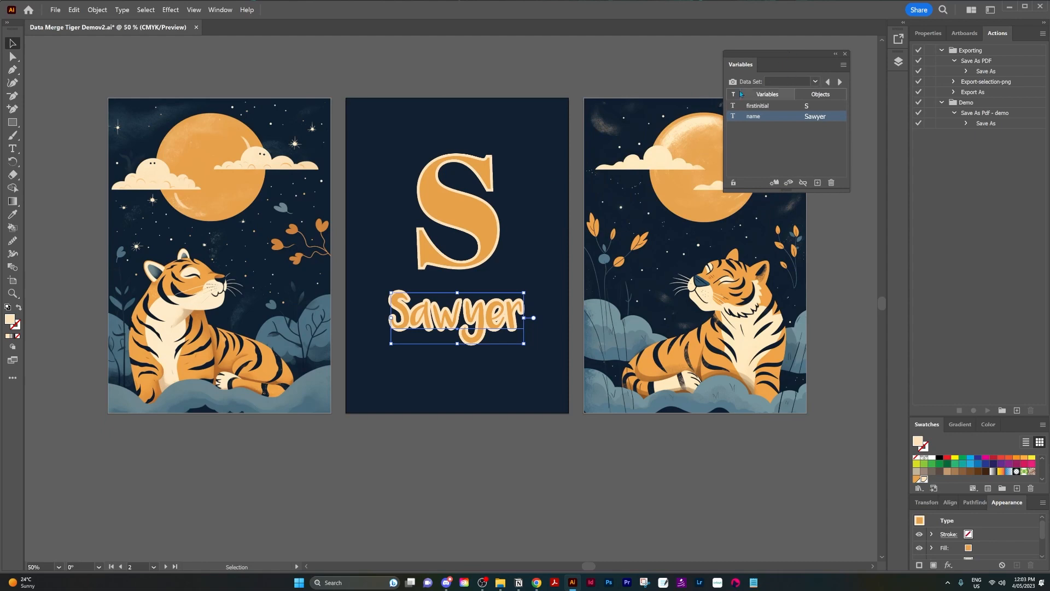
pyautogui.click(814, 81)
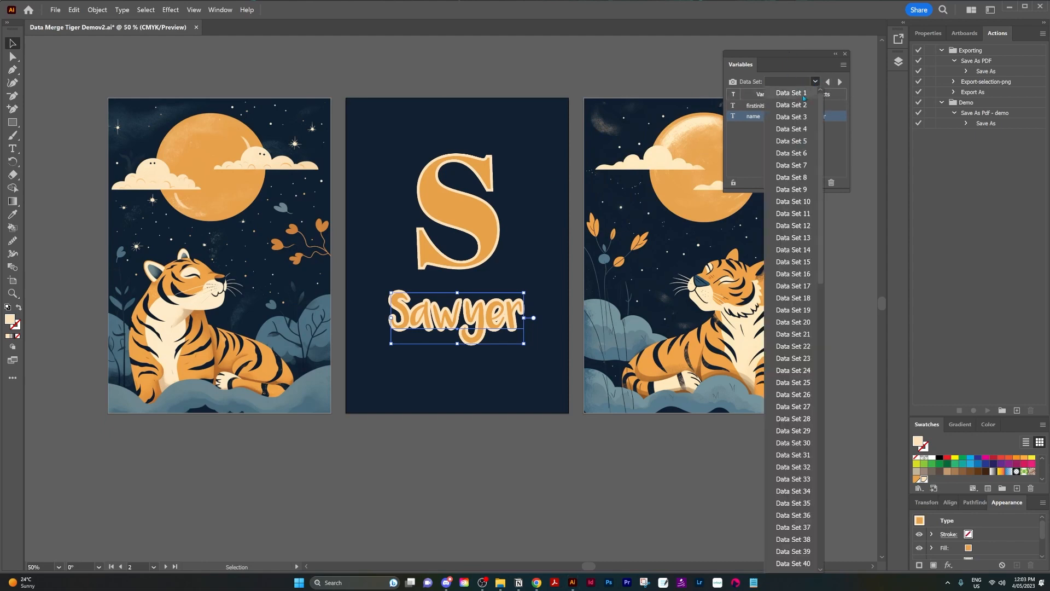
pyautogui.click(804, 97)
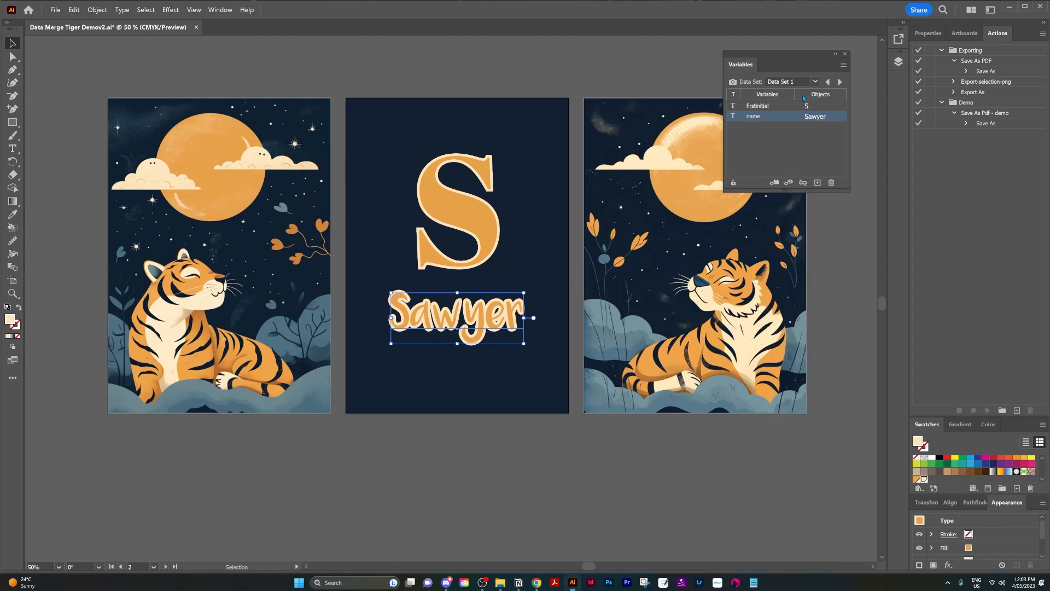
pyautogui.click(477, 66)
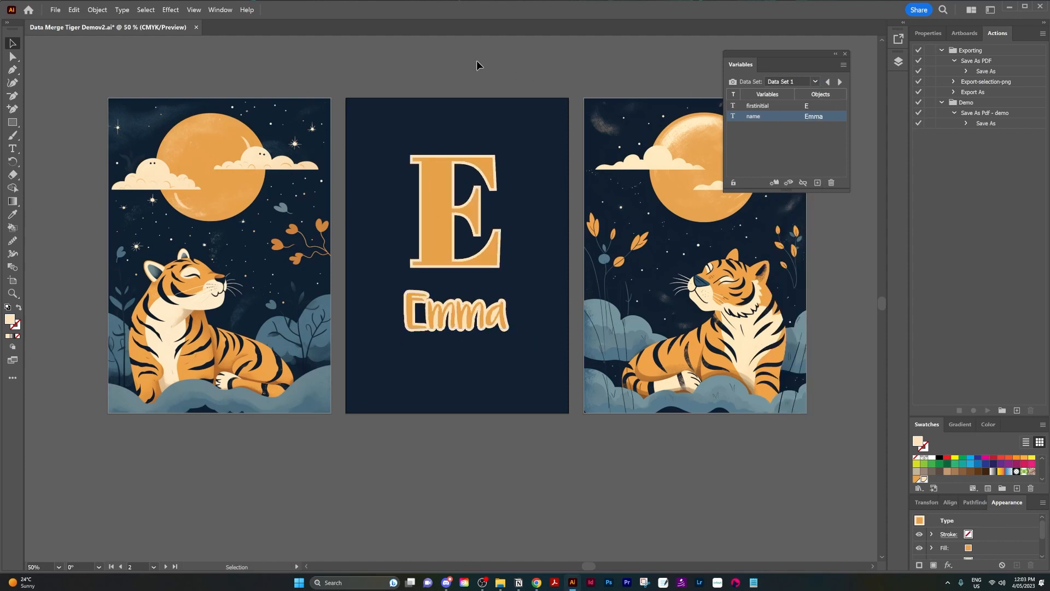
# Step through the data sets from Data Set 2 to Data Set 8, checking the initial and name on the middle artboard.
pyautogui.moveTo(741, 64); pyautogui.dragTo(1022, 33)
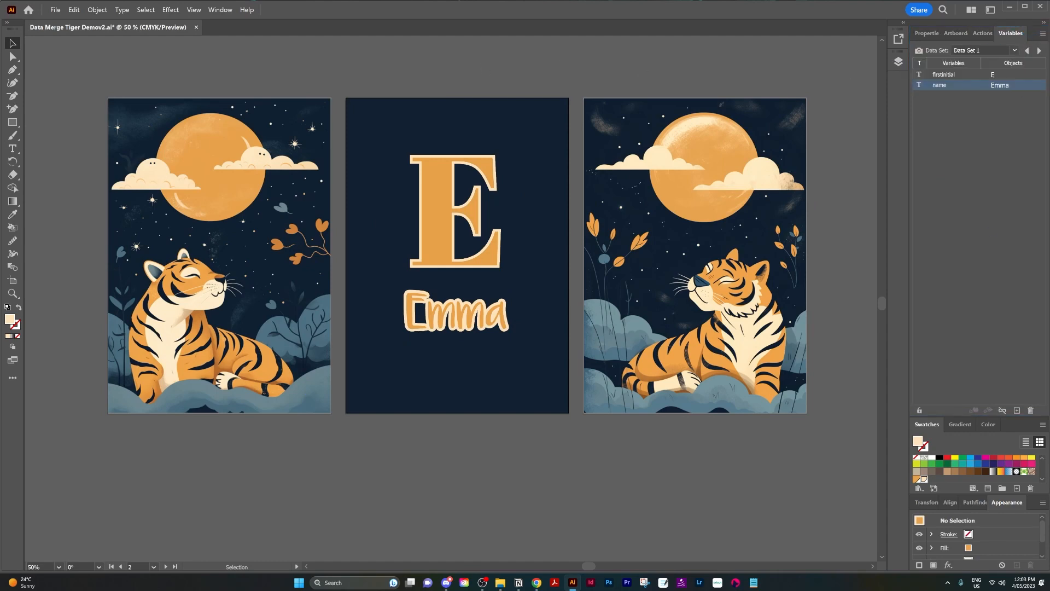
pyautogui.click(1038, 51)
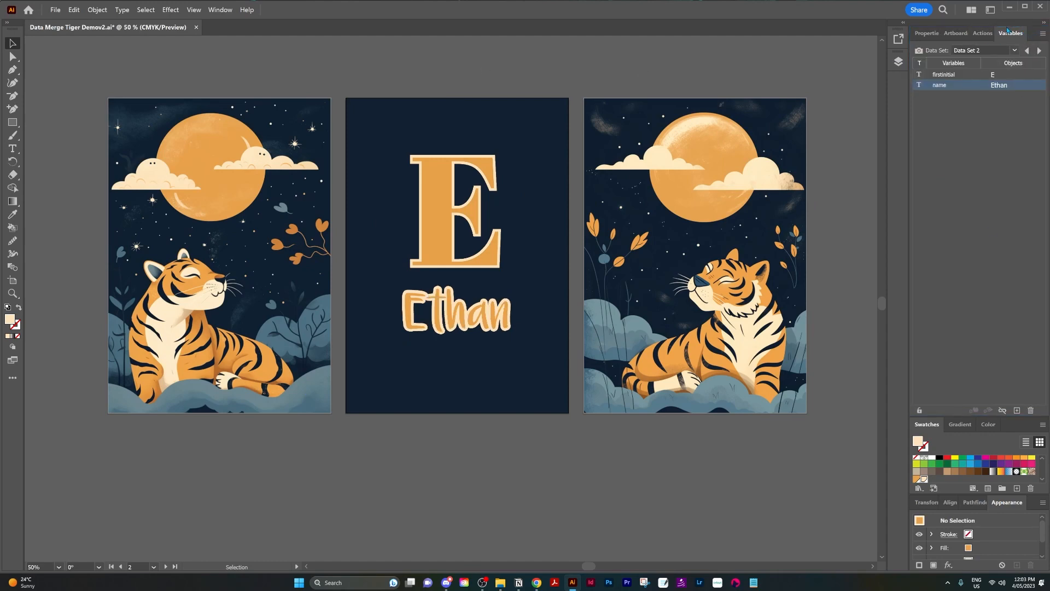
pyautogui.moveTo(1010, 32); pyautogui.dragTo(424, 95)
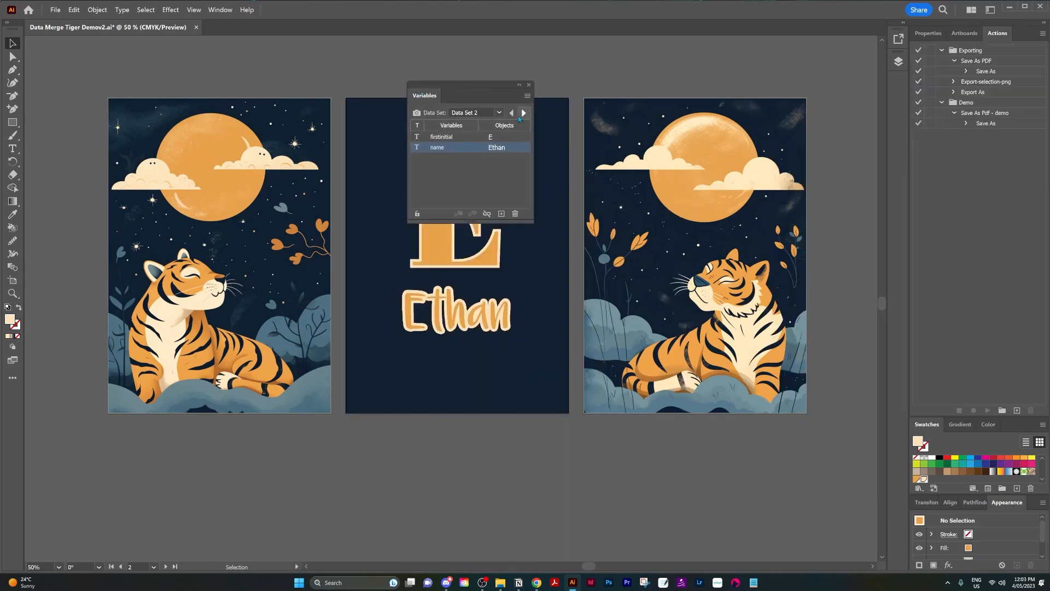
pyautogui.click(523, 114)
pyautogui.moveTo(500, 86); pyautogui.dragTo(683, 82)
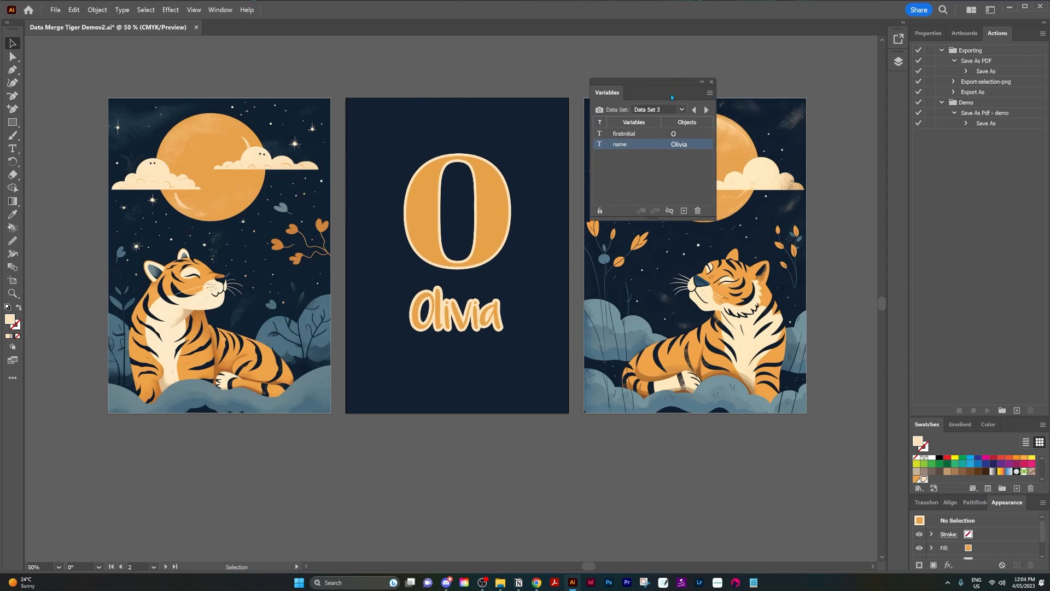
pyautogui.click(706, 111)
pyautogui.click(706, 111)
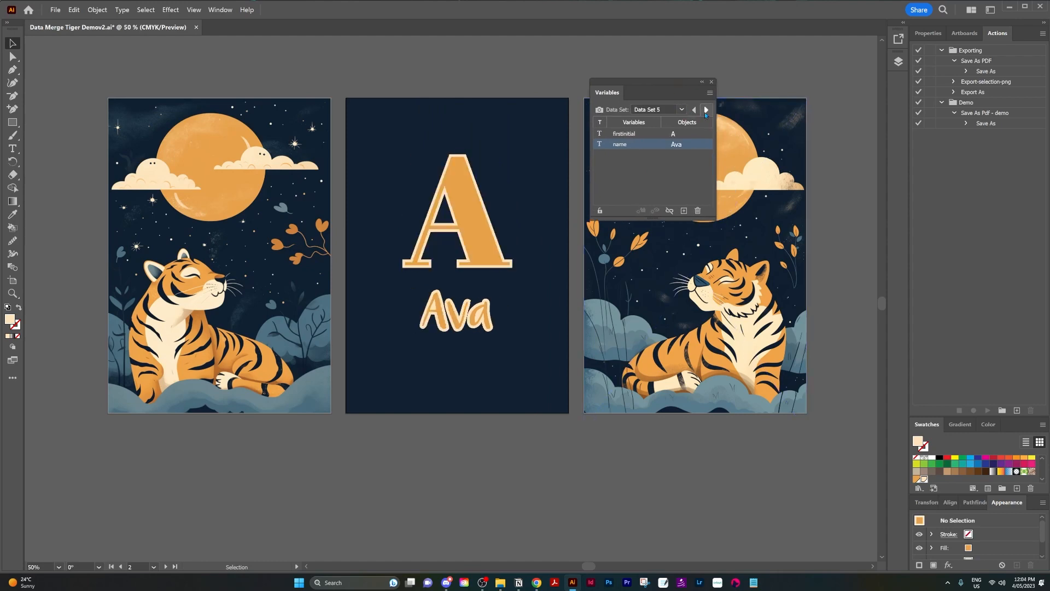
pyautogui.click(706, 111)
pyautogui.click(705, 111)
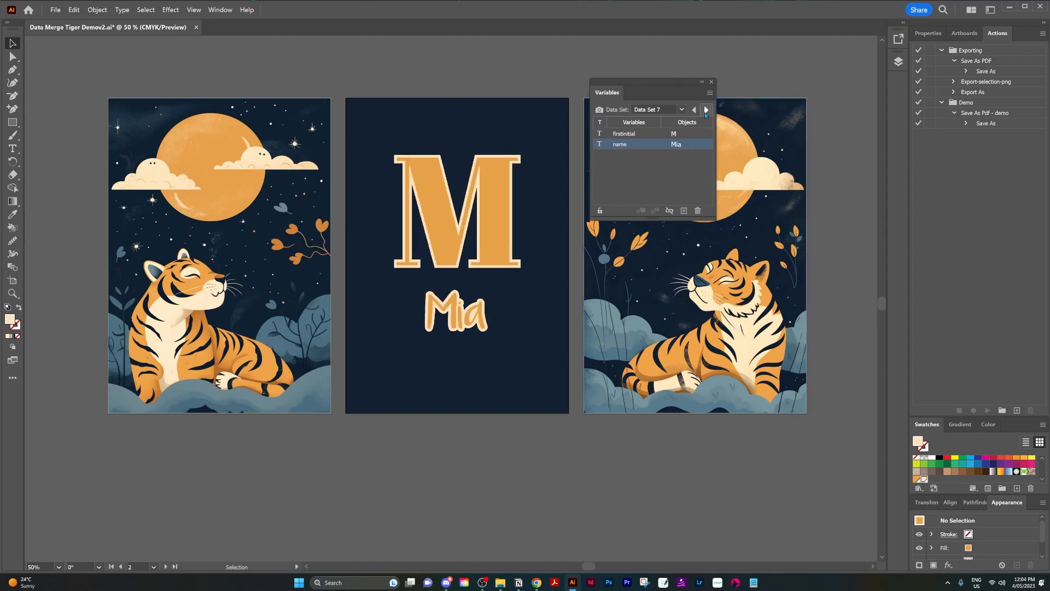
pyautogui.click(705, 111)
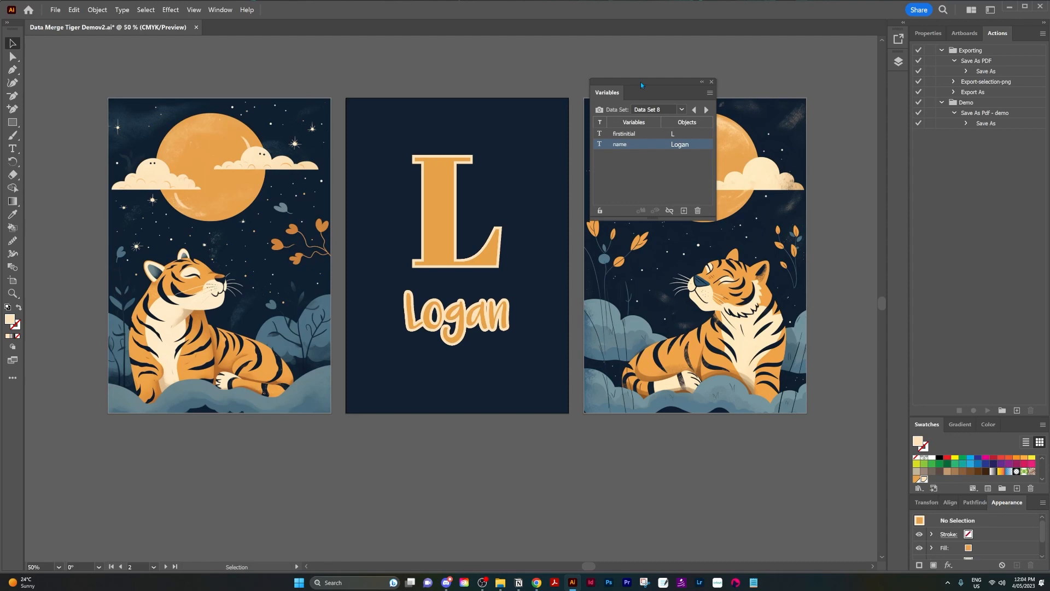
# Dock the Variables panel again and float the Actions panel over the middle artboard.
pyautogui.moveTo(641, 82); pyautogui.dragTo(1011, 35)
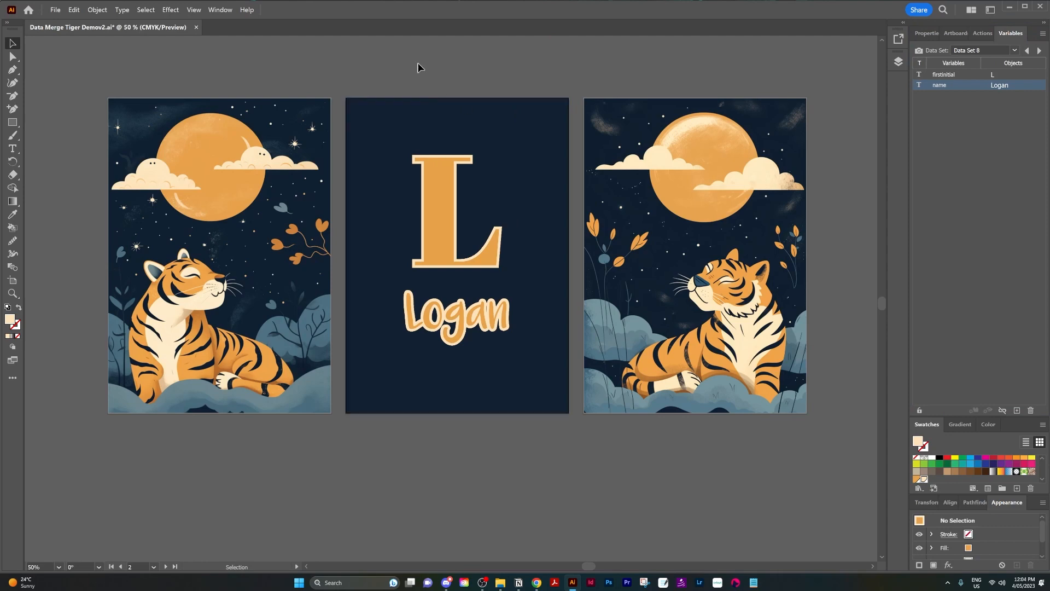
pyautogui.moveTo(982, 33); pyautogui.dragTo(422, 52)
pyautogui.click(212, 11)
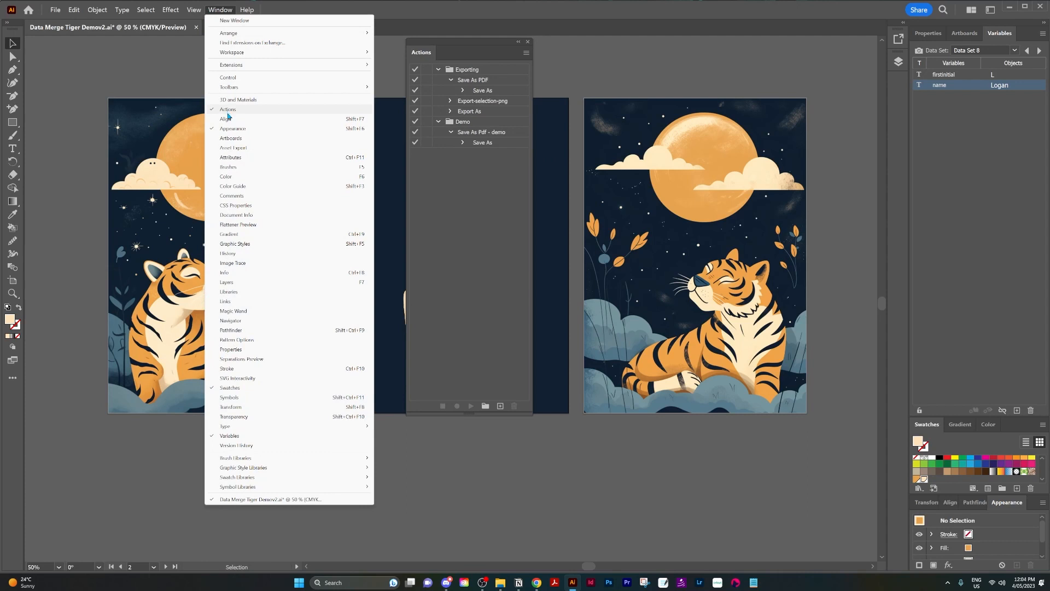
pyautogui.click(220, 8)
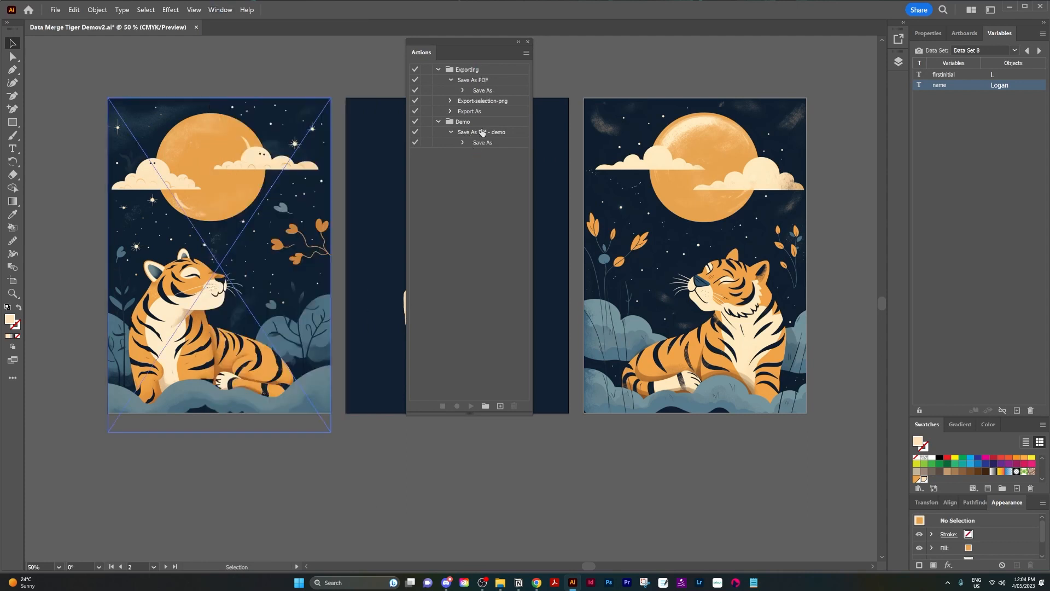
# Delete the existing "Save As Pdf - demo" action from the Demo action set.
pyautogui.click(465, 122)
pyautogui.click(438, 122)
pyautogui.click(484, 132)
pyautogui.click(490, 143)
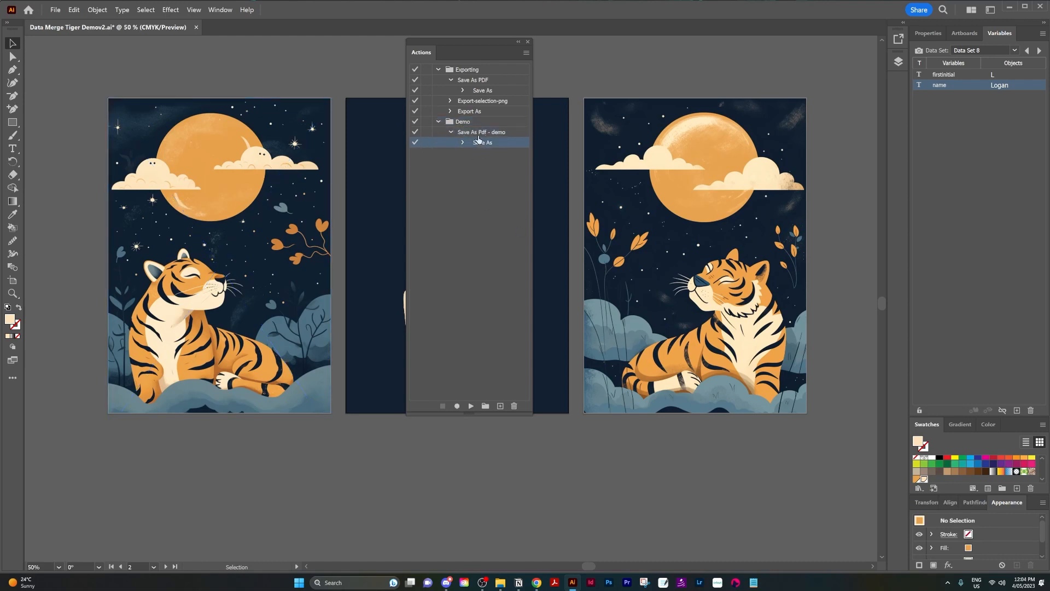
pyautogui.click(478, 133)
pyautogui.click(514, 405)
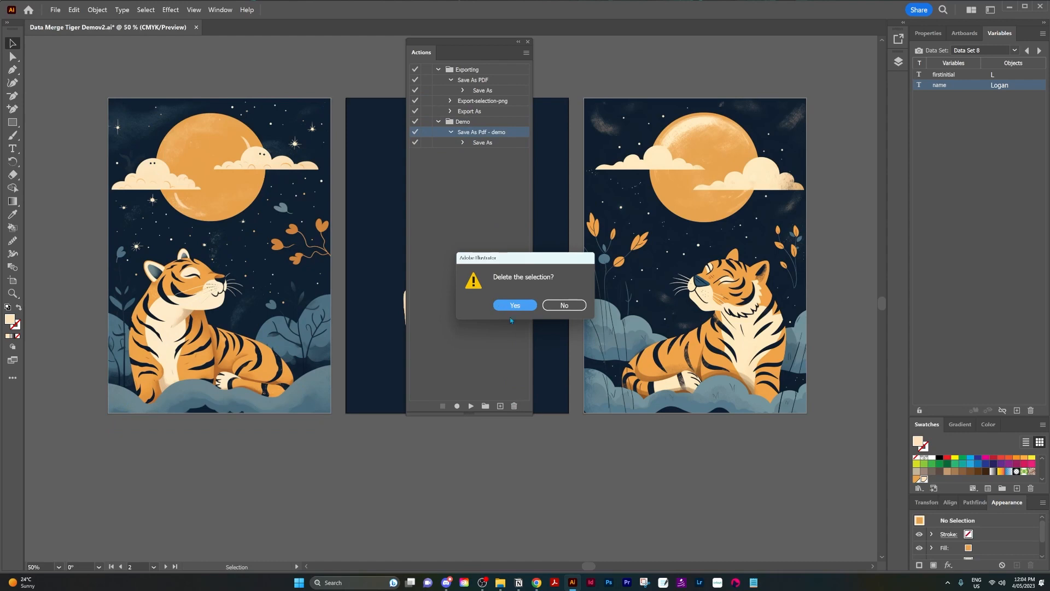
pyautogui.click(523, 304)
# Create a new action named "Save As Pdf - Demo" in the Demo set and start recording it.
pyautogui.click(500, 405)
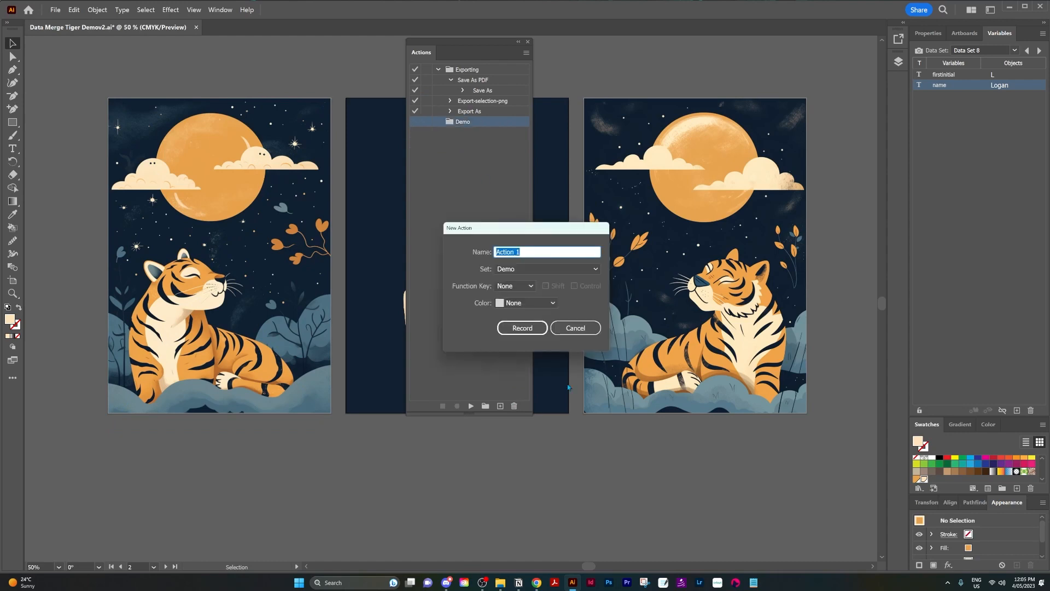
pyautogui.write('Save As Pdf - Demo')
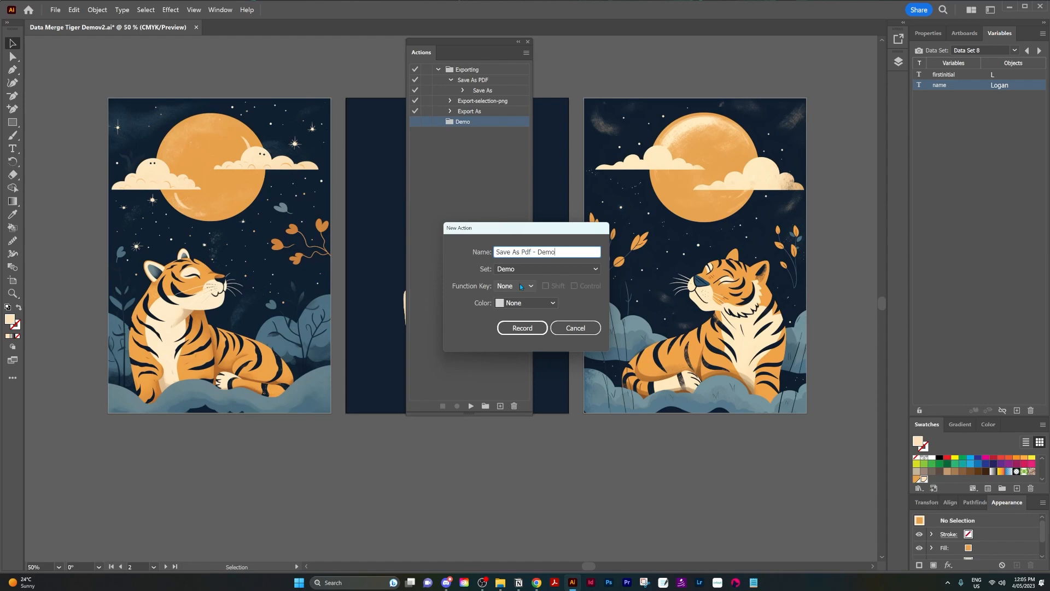
pyautogui.click(522, 328)
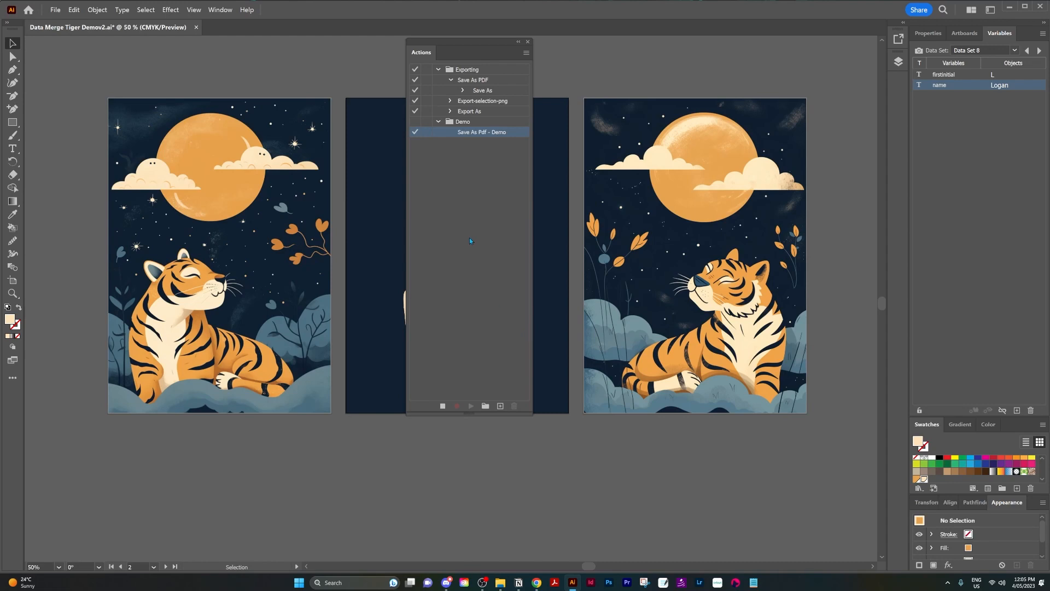
# Save the document as an Adobe PDF named "Data Merge Tiger Demov2" in the NewPDF folder, and stop recording the action.
pyautogui.click(56, 10)
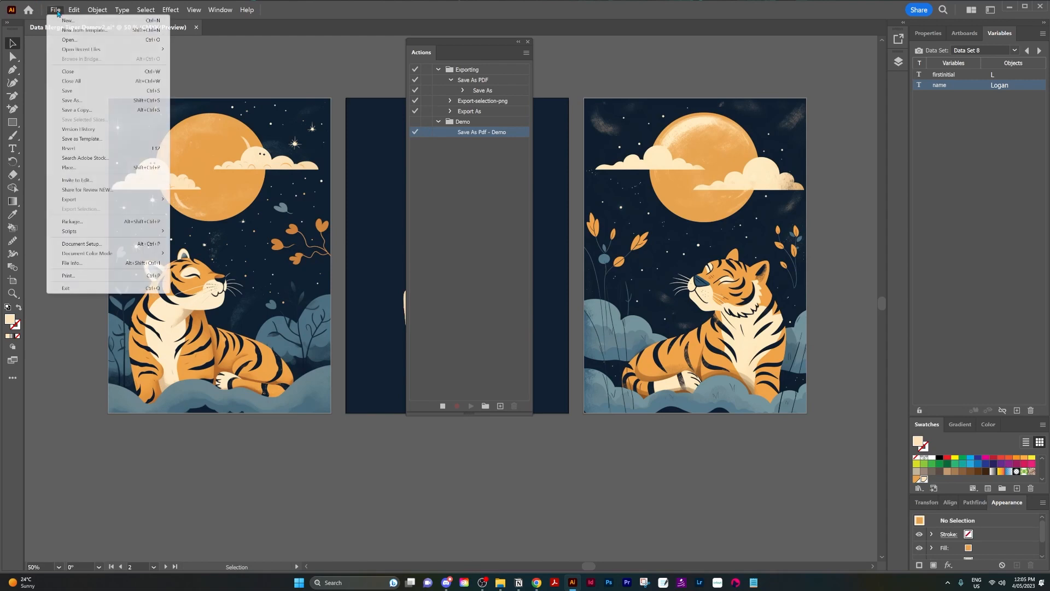
pyautogui.click(72, 100)
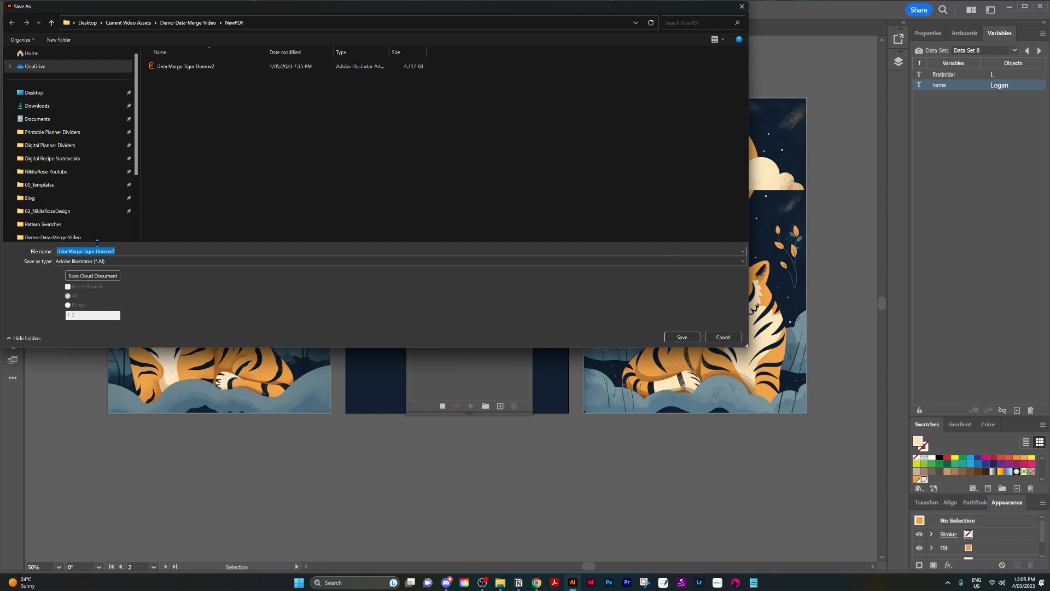
pyautogui.click(126, 262)
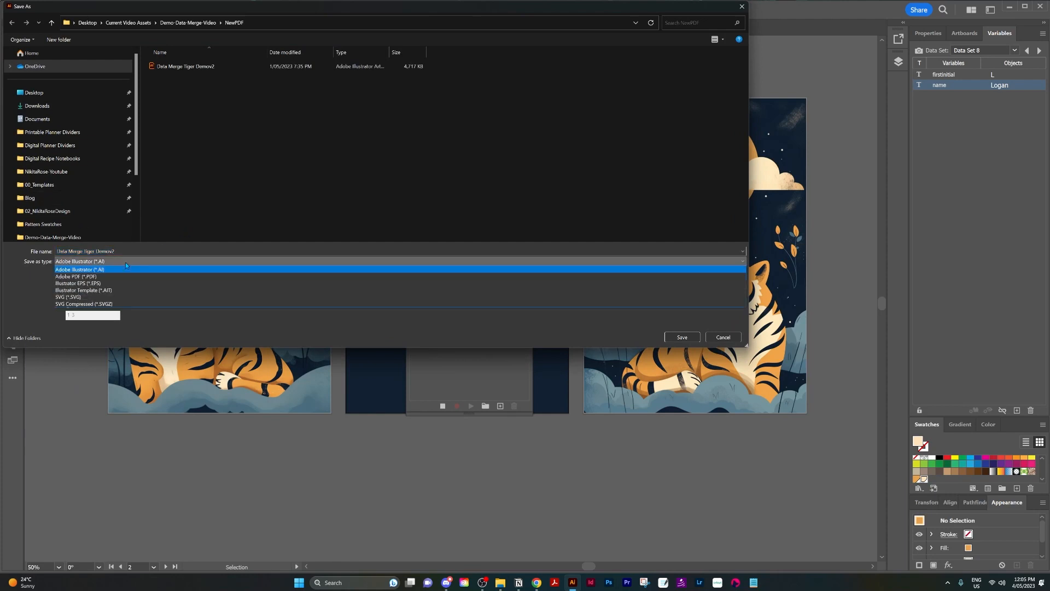
pyautogui.click(109, 274)
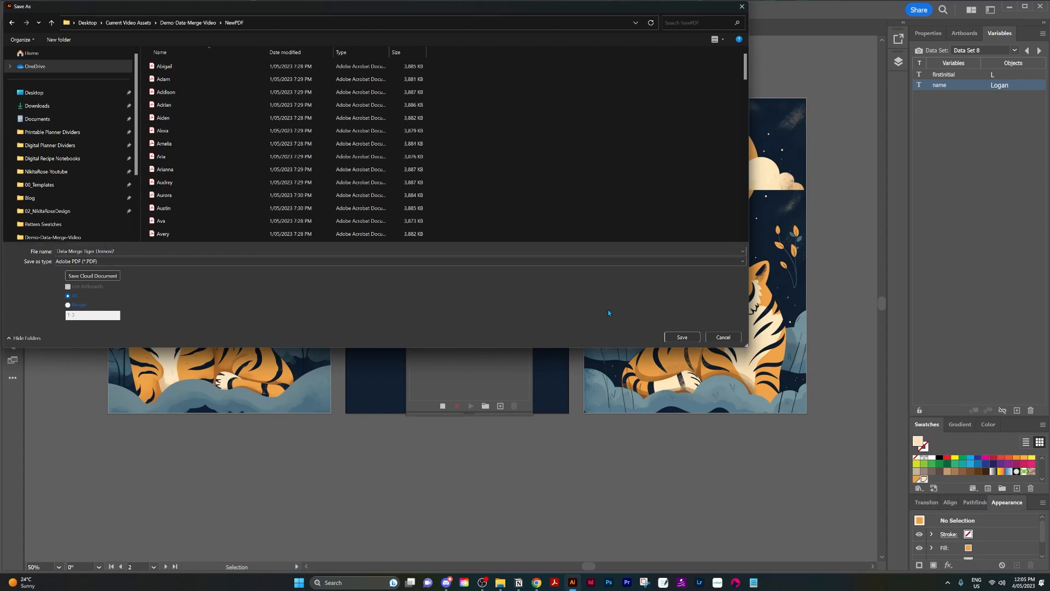
pyautogui.click(682, 338)
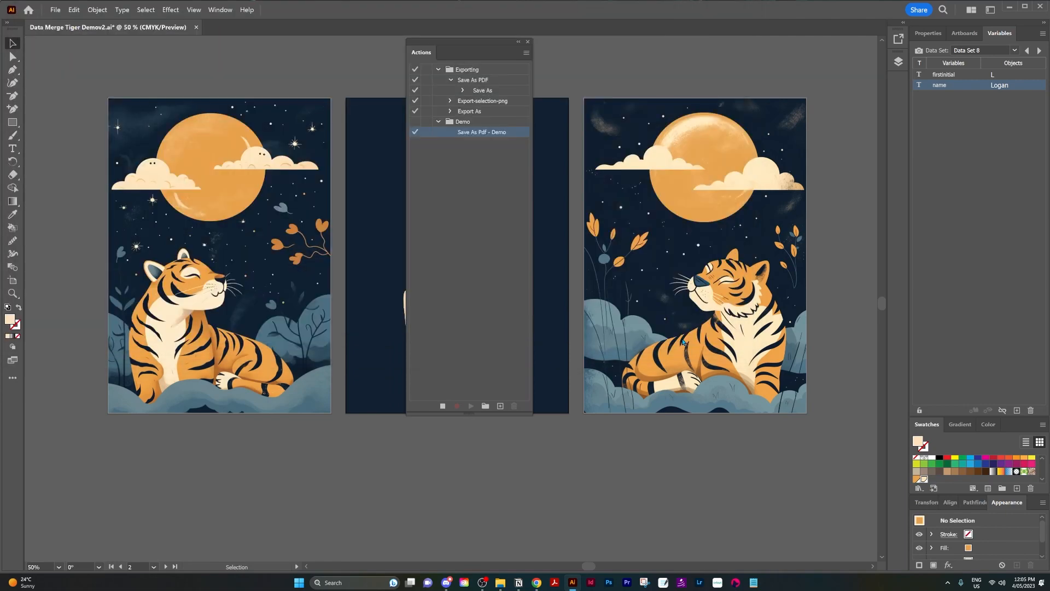
pyautogui.moveTo(112, 130); pyautogui.dragTo(522, 102)
pyautogui.click(667, 402)
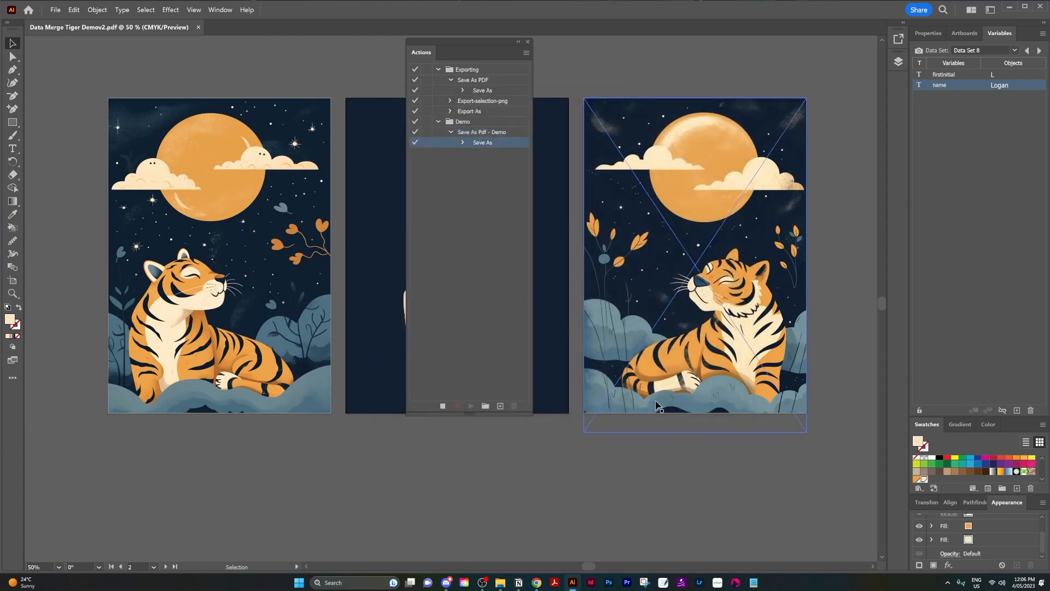
pyautogui.click(443, 407)
# Move the Actions panel off the middle artboard and open the Batch settings with Demo as the action set.
pyautogui.moveTo(491, 41); pyautogui.dragTo(787, 44)
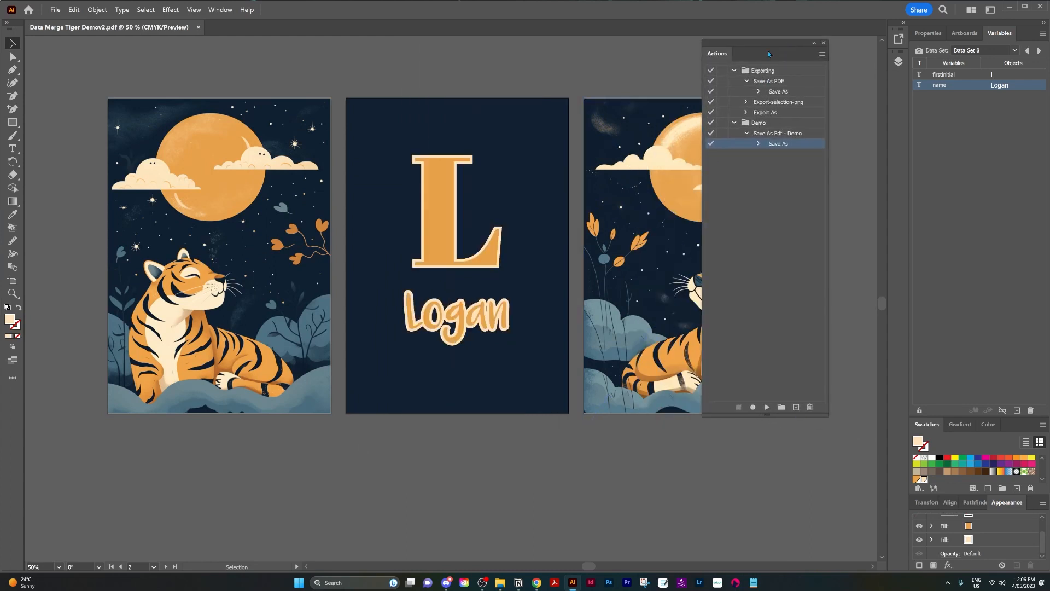
pyautogui.click(766, 70)
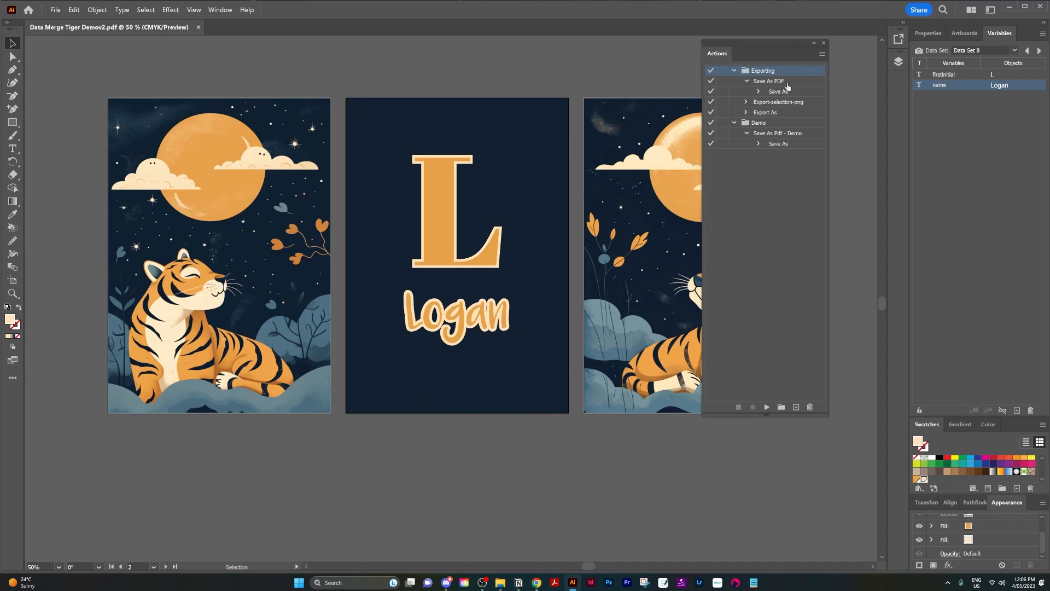
pyautogui.click(769, 123)
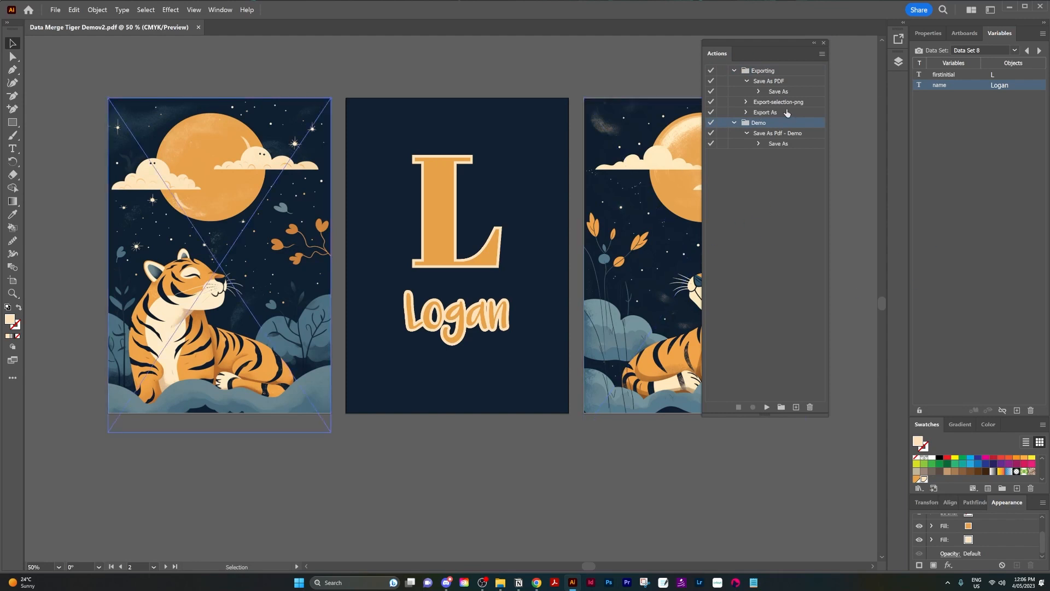
pyautogui.click(821, 53)
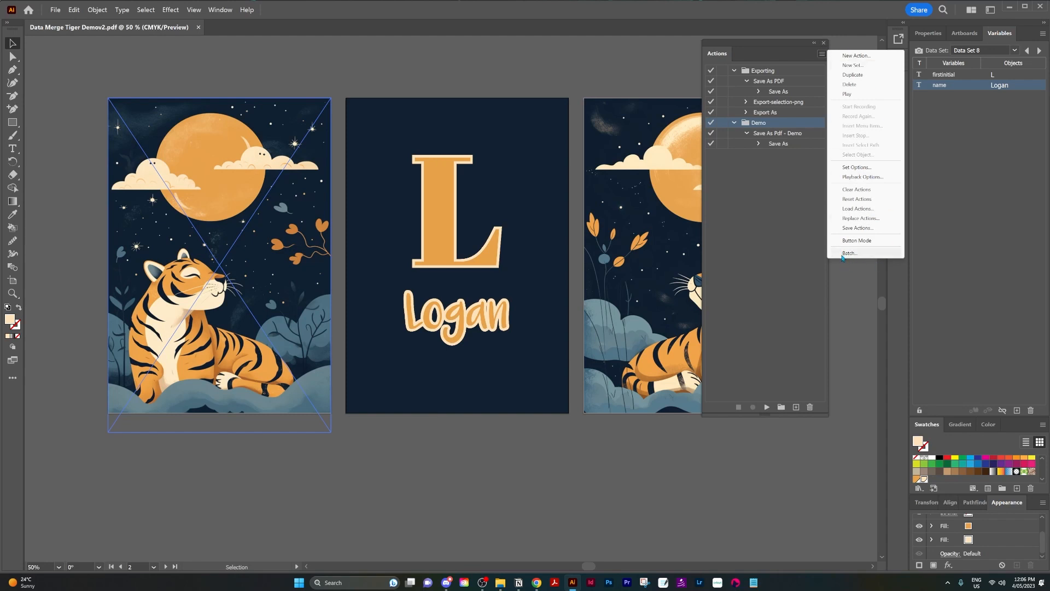
pyautogui.click(805, 55)
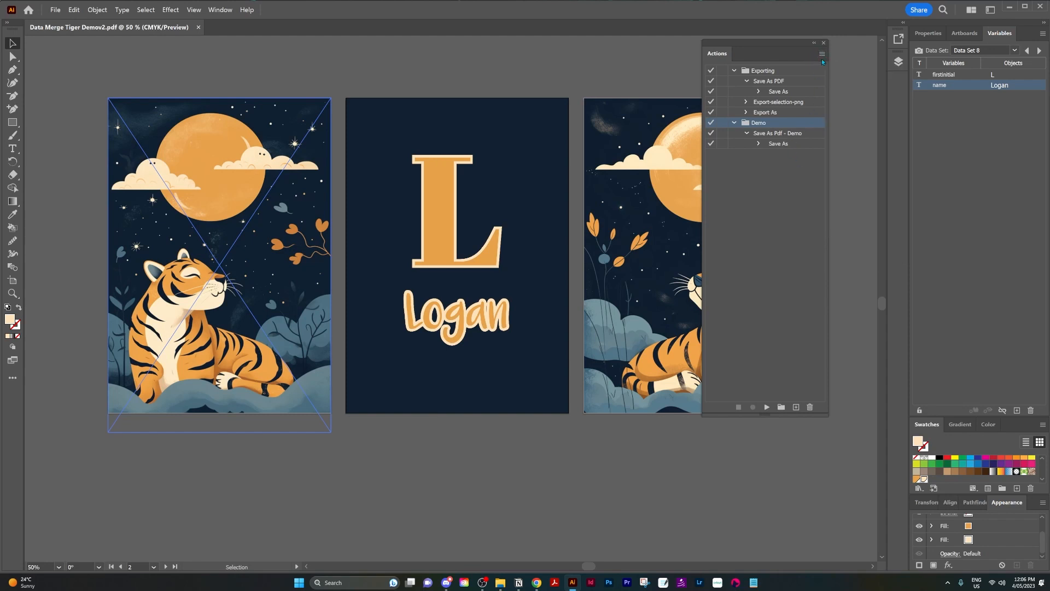
pyautogui.click(821, 55)
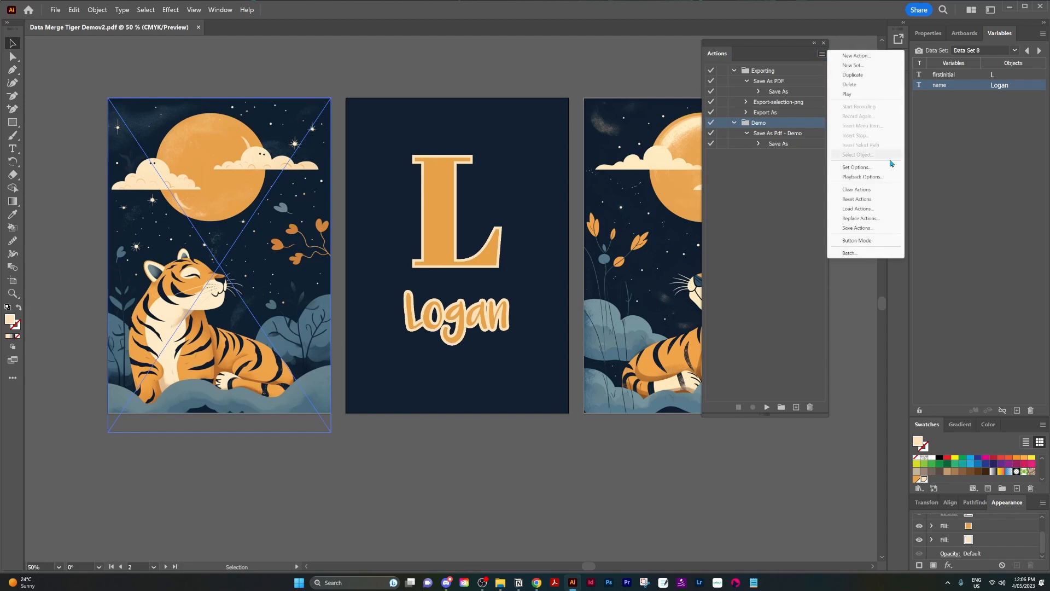
pyautogui.click(868, 255)
pyautogui.click(591, 134)
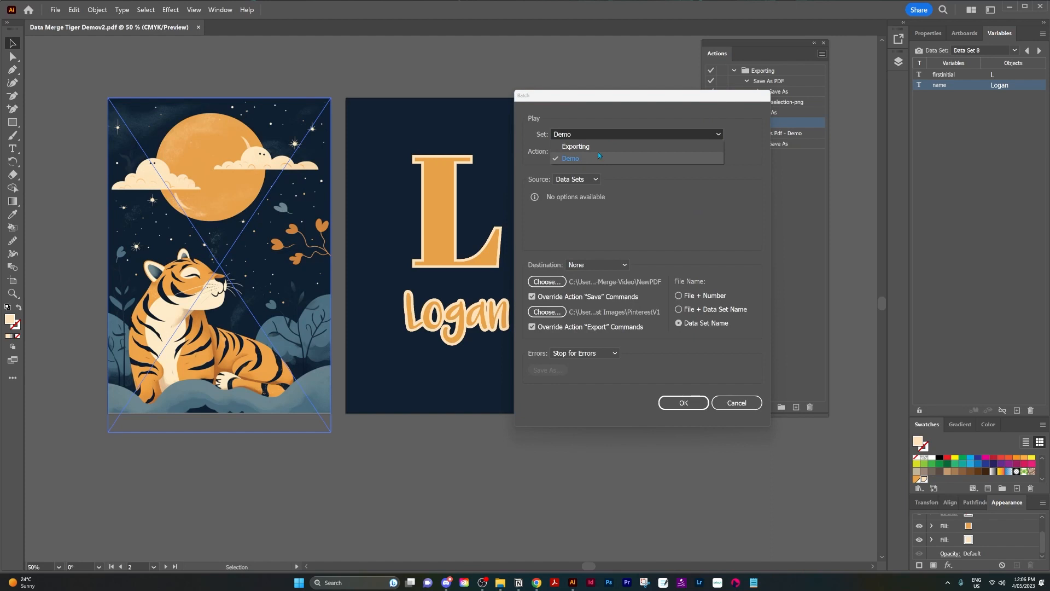
pyautogui.click(582, 158)
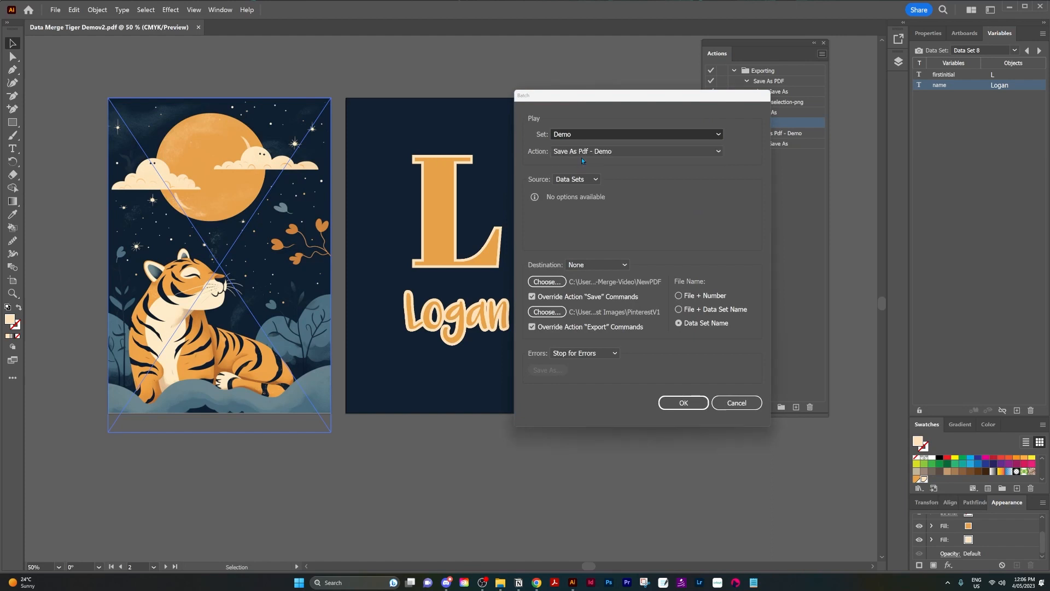
# Set the batch to play the "Save As Pdf - Demo" action with Data Sets as its source.
pyautogui.click(652, 151)
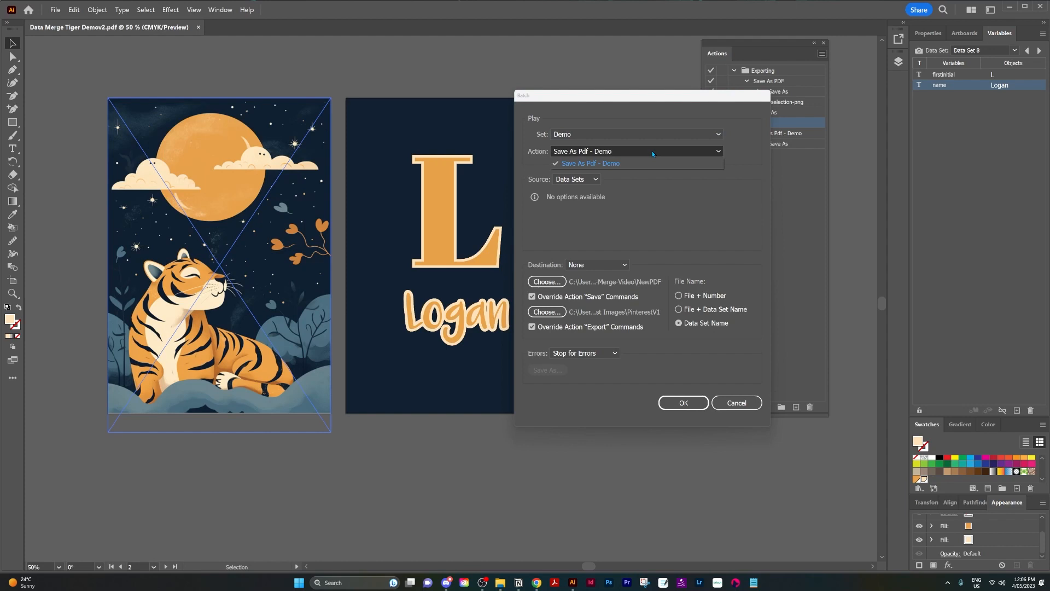
pyautogui.click(653, 174)
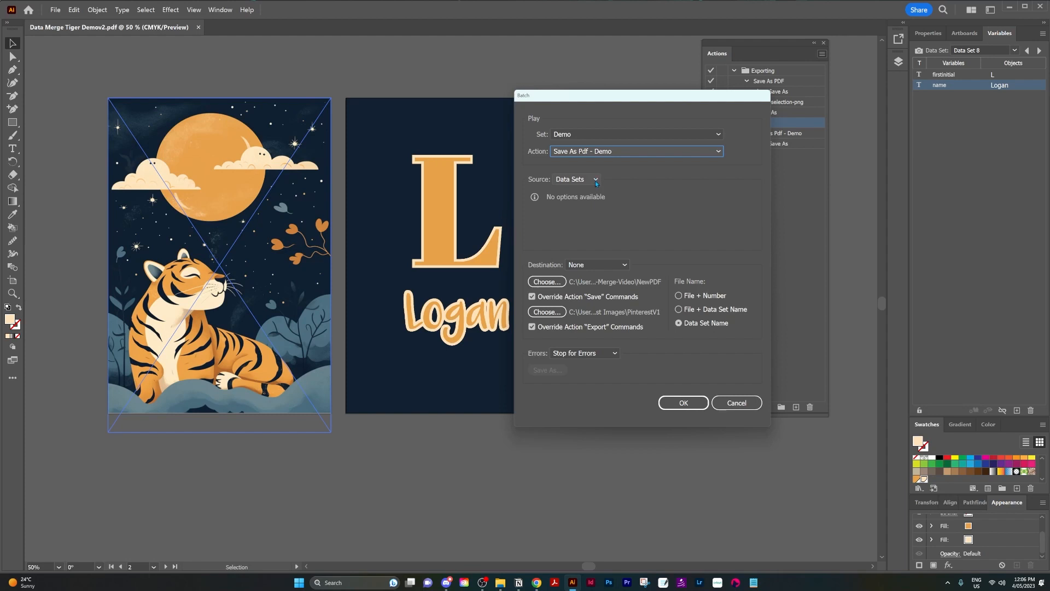
pyautogui.click(596, 180)
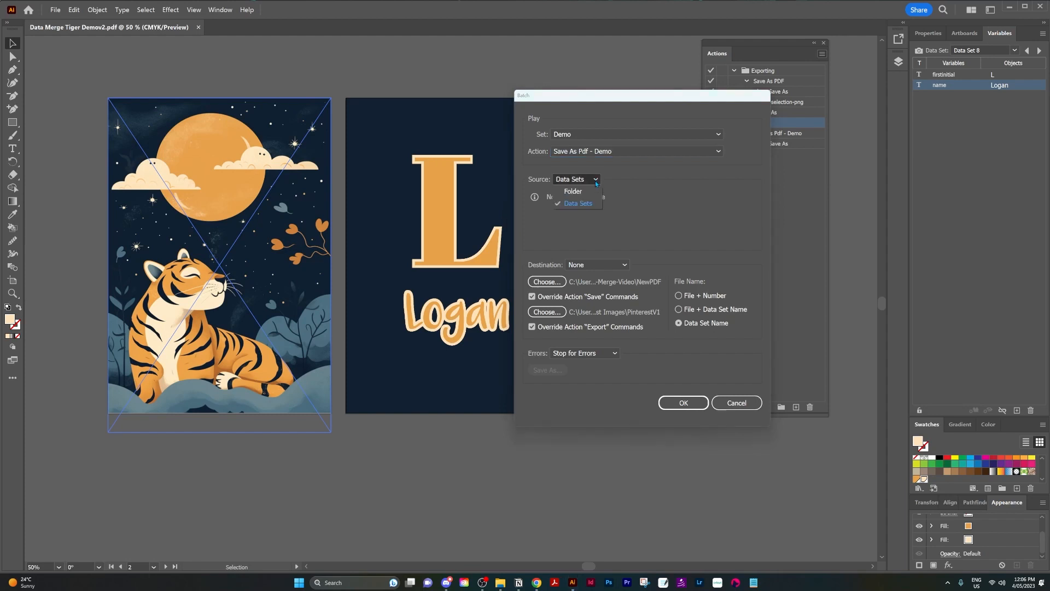
pyautogui.click(629, 187)
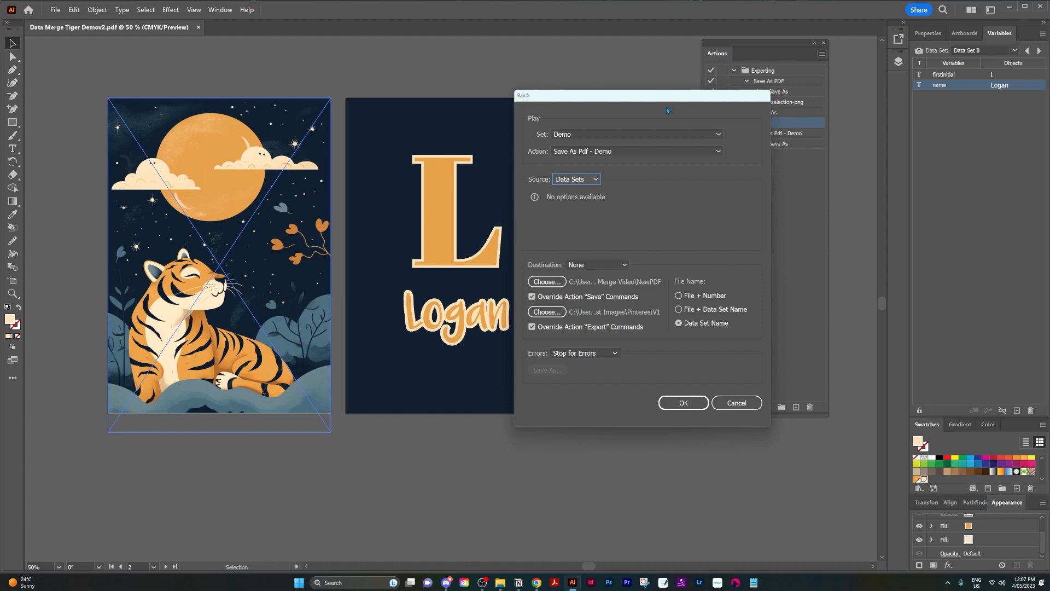
pyautogui.moveTo(690, 102); pyautogui.dragTo(493, 74)
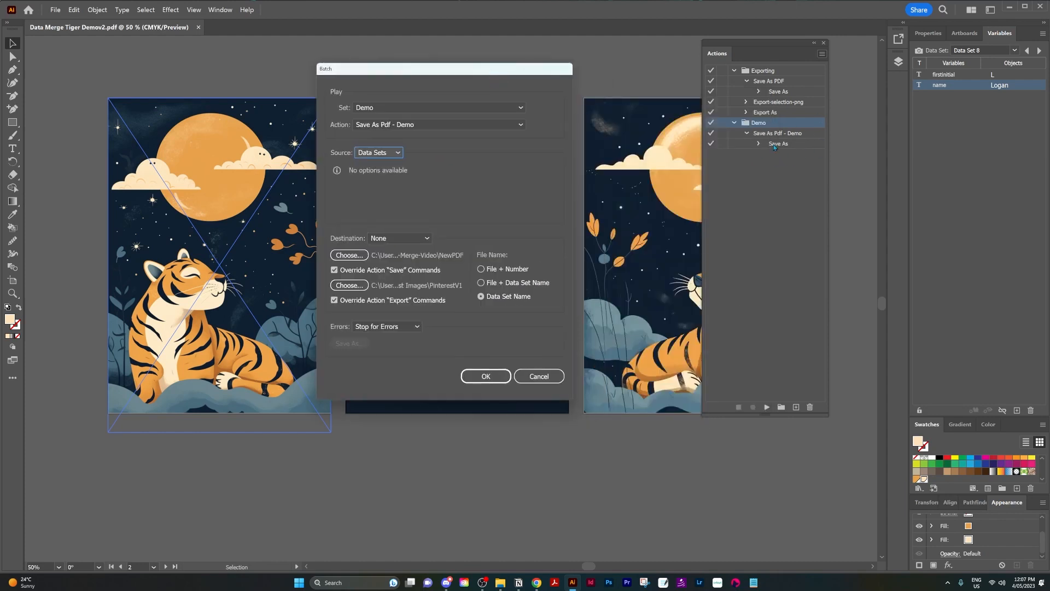
pyautogui.moveTo(445, 67); pyautogui.dragTo(598, 83)
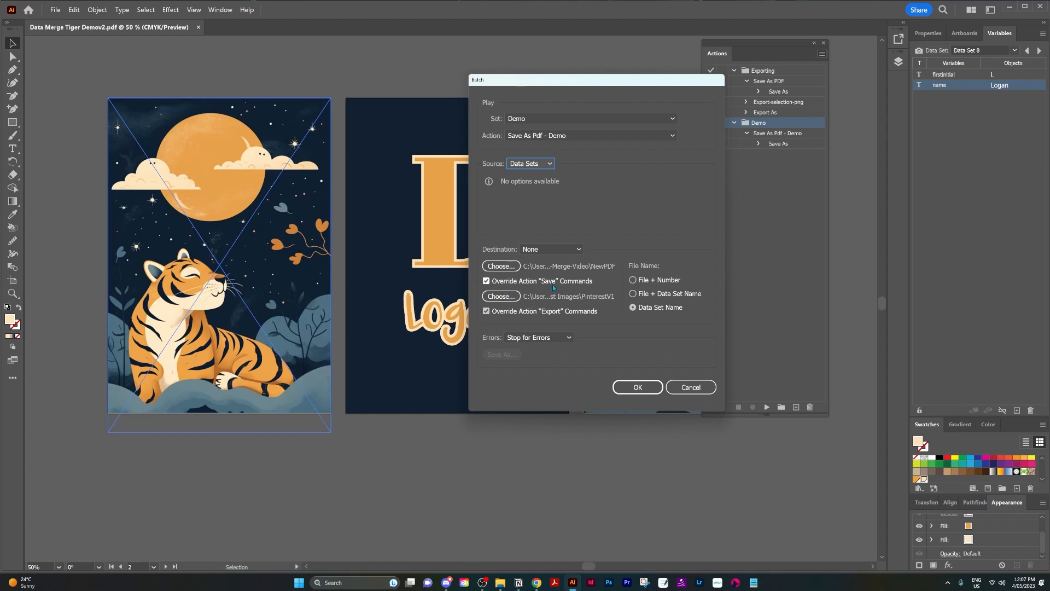
# Create a folder named NewNewPDF inside Demo-Data-Merge-Video while choosing the batch's save destination.
pyautogui.click(504, 267)
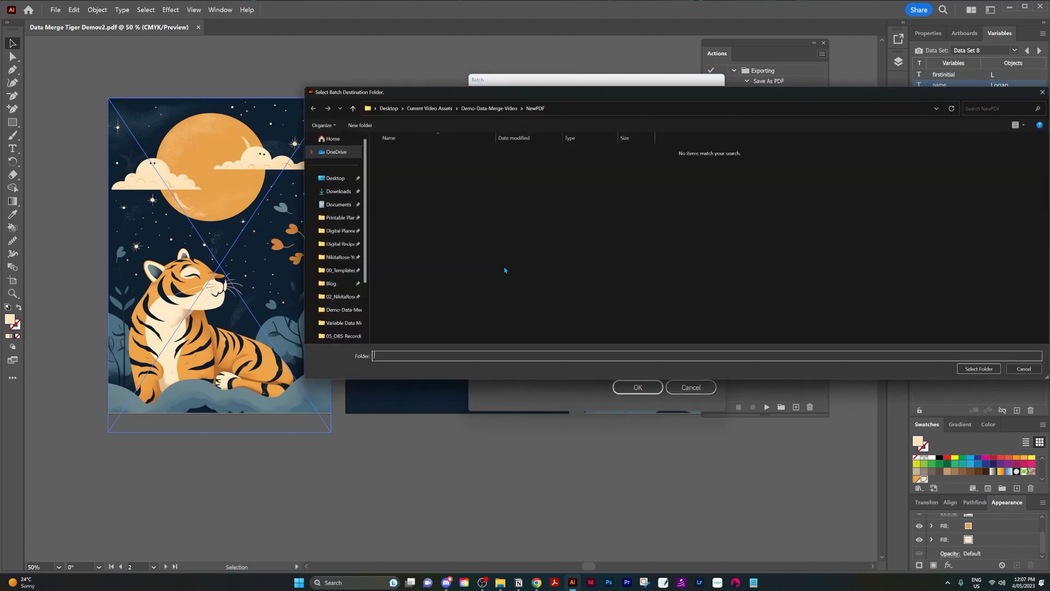
pyautogui.click(489, 107)
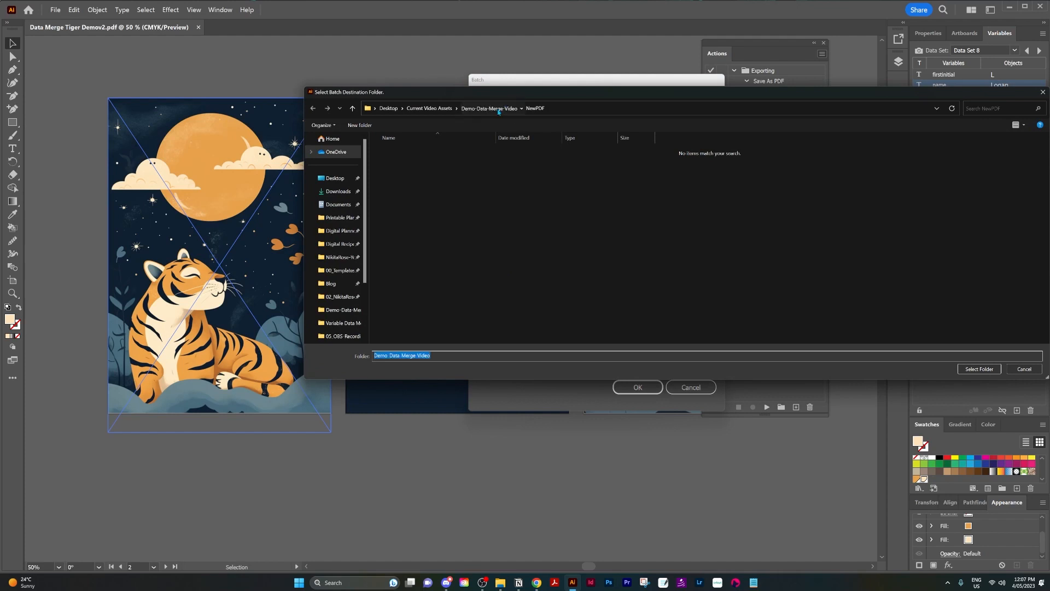
pyautogui.rightClick(479, 178)
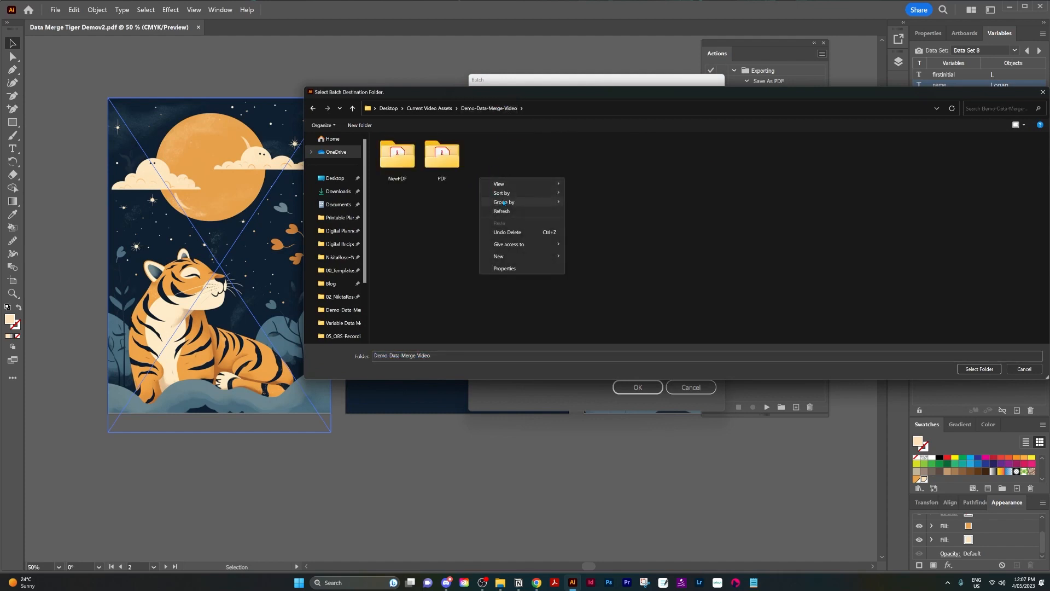
pyautogui.moveTo(523, 260)
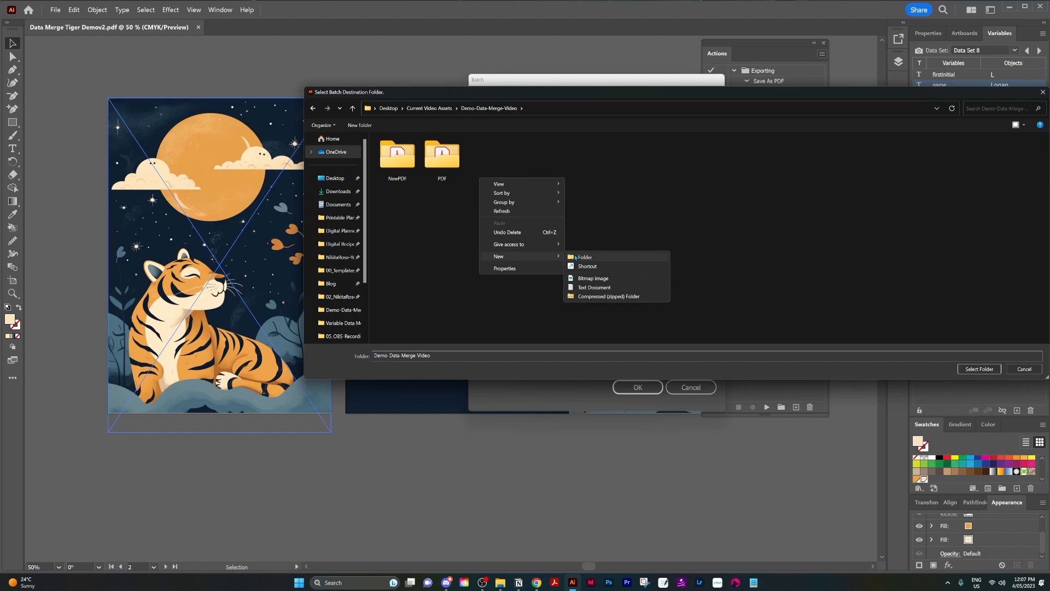
pyautogui.click(594, 257)
pyautogui.write('N')
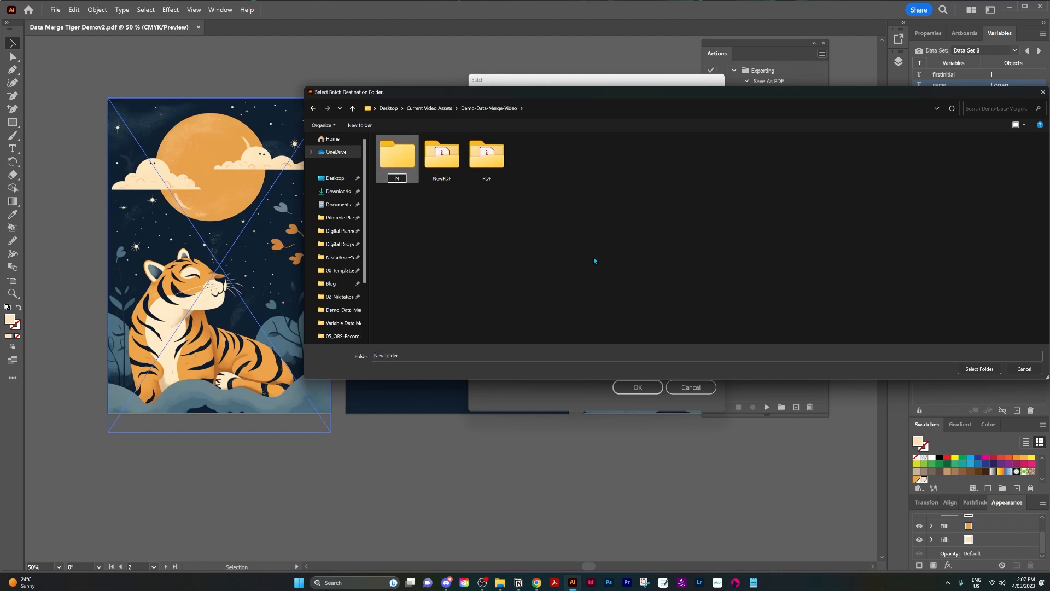
pyautogui.write('ewNewPDF')
pyautogui.click(482, 238)
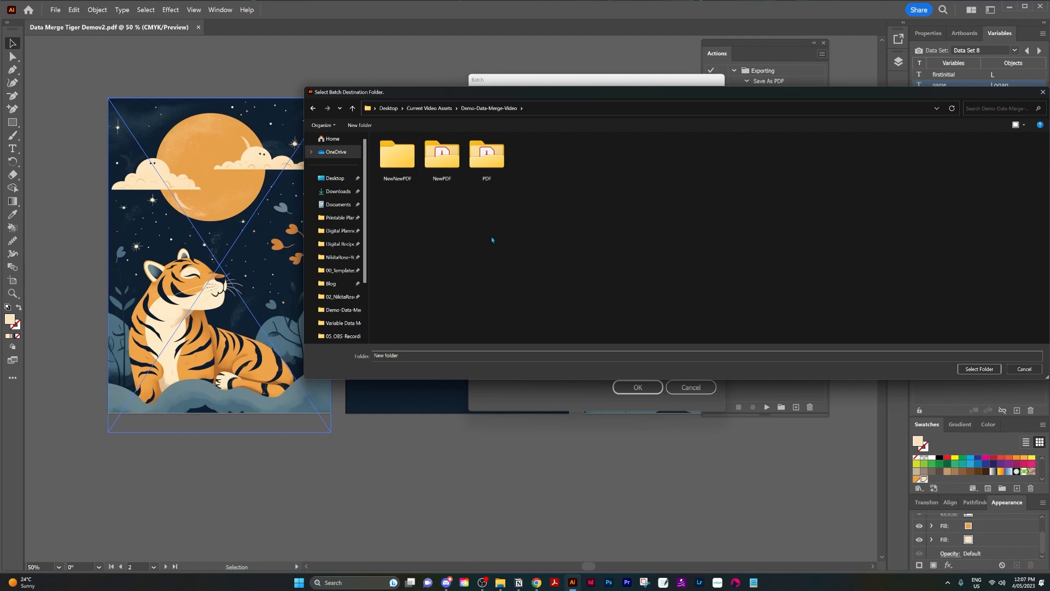
# Choose NewNewPDF as the override folder for Save commands and run the batch on the data sets.
pyautogui.click(399, 155)
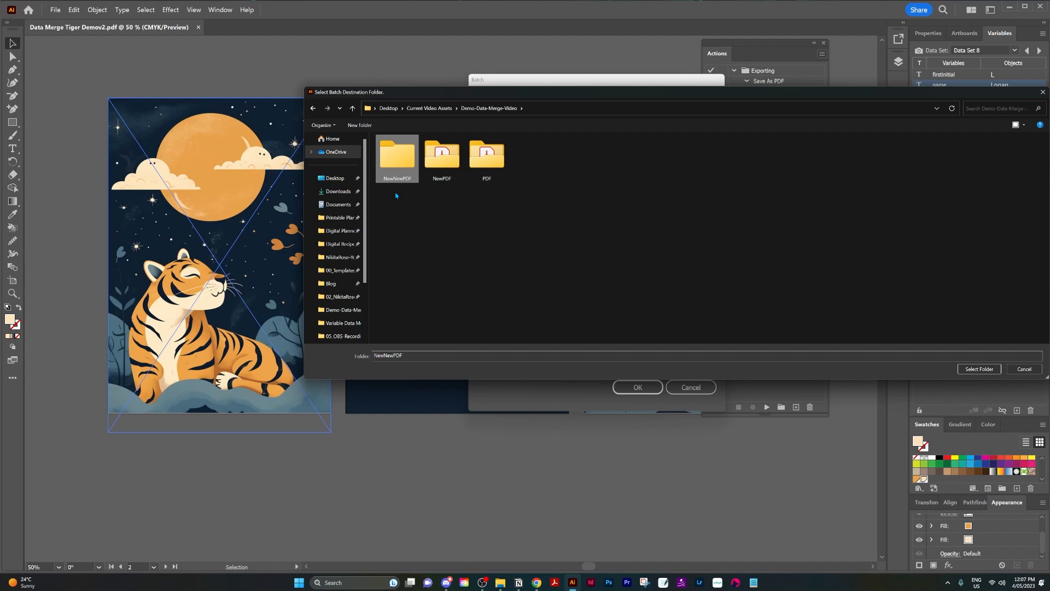
pyautogui.click(977, 369)
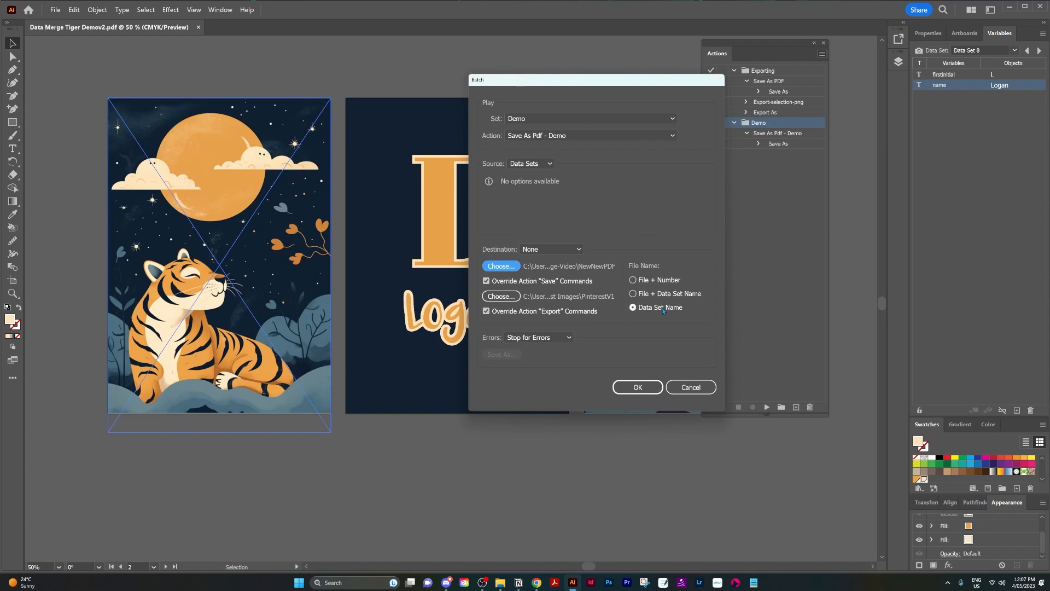
pyautogui.click(636, 388)
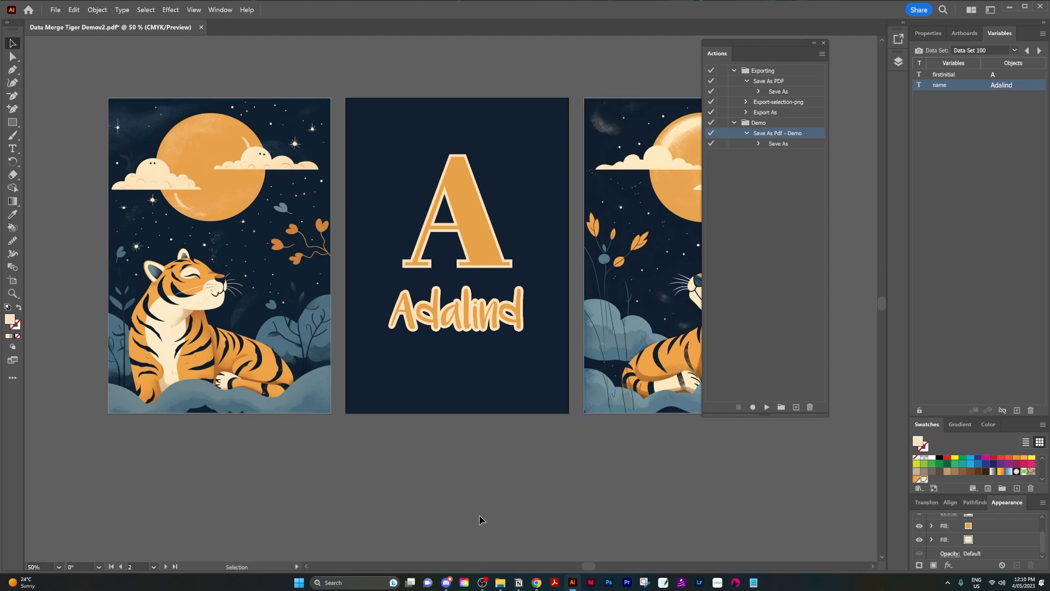
# Switch to File Explorer and review the exported PDFs in NewNewPDF, opening Data Set 1 in Acrobat to check its pages.
pyautogui.click(502, 584)
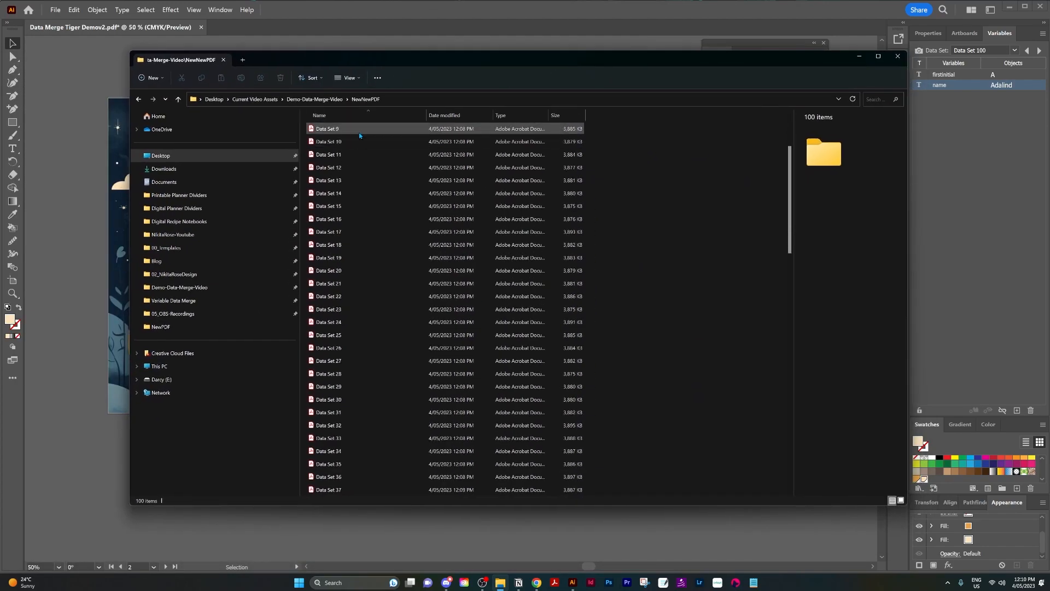
pyautogui.scroll(-20, 366, 233)
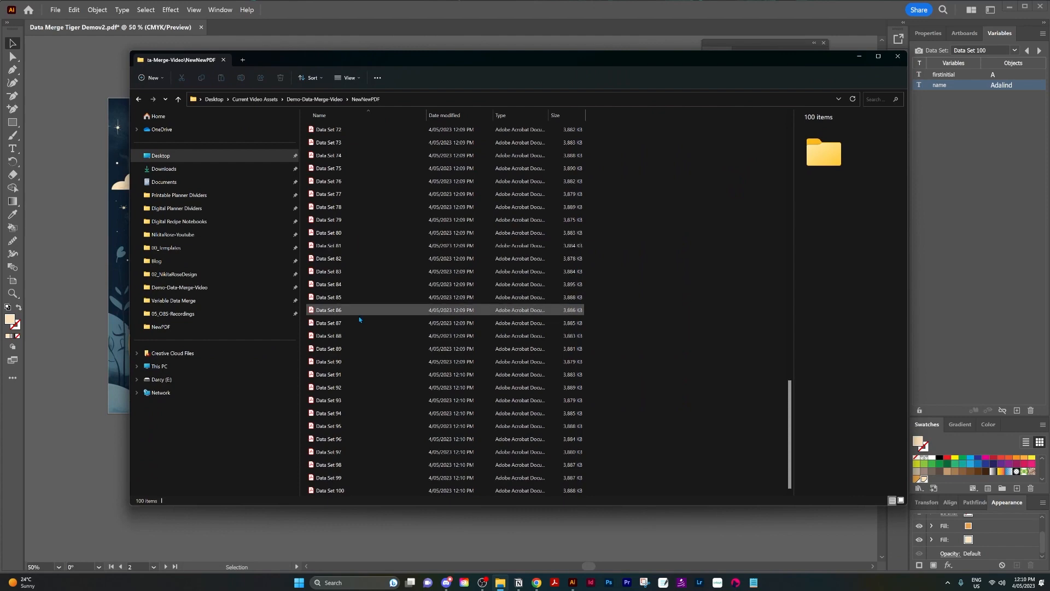
pyautogui.press('Home')
pyautogui.doubleClick(315, 132)
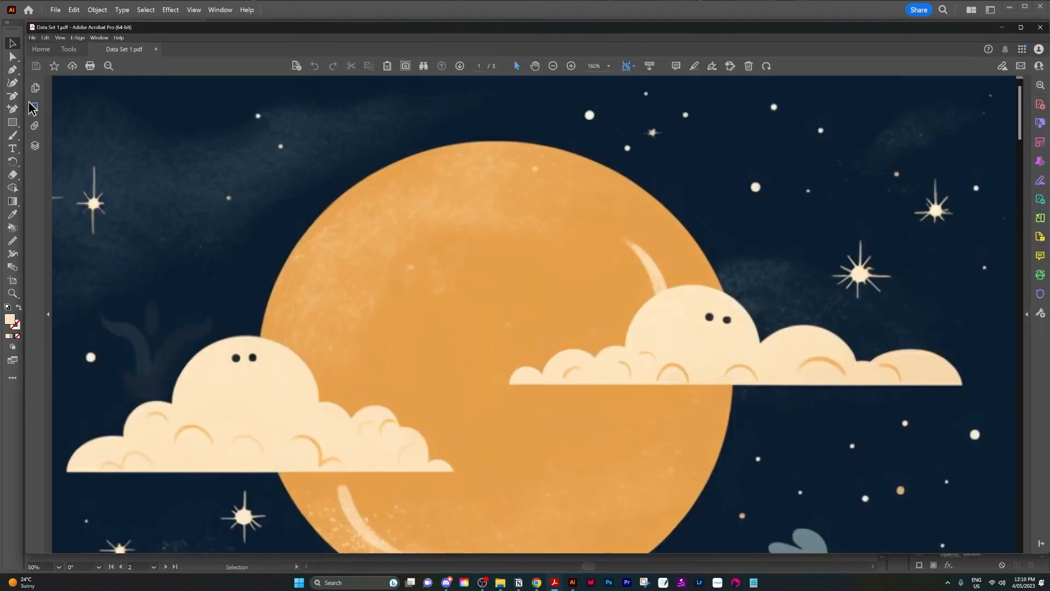
pyautogui.click(33, 107)
pyautogui.click(1040, 27)
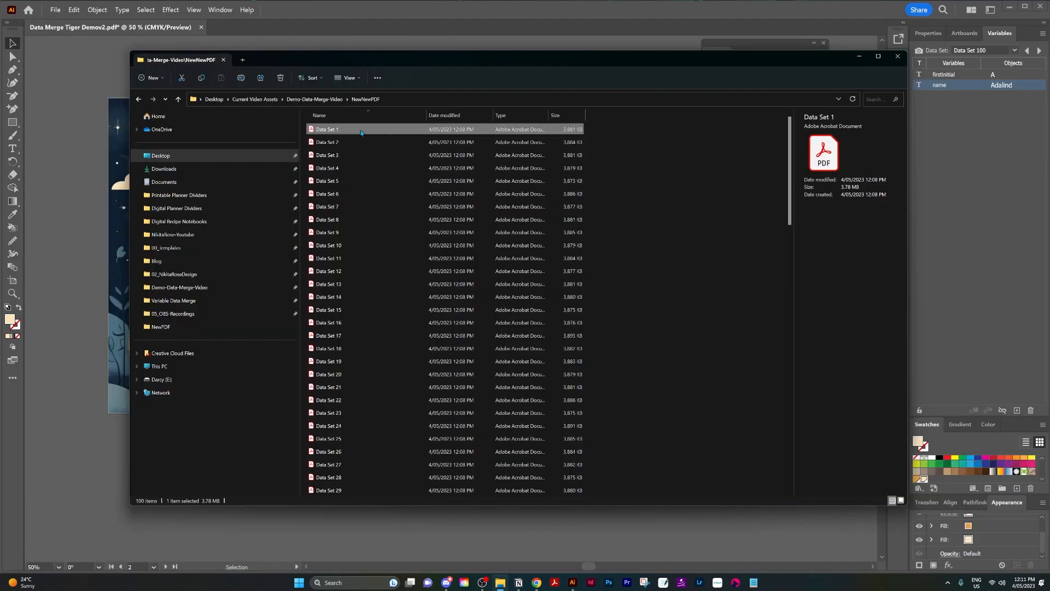
pyautogui.scroll(-3, 377, 154)
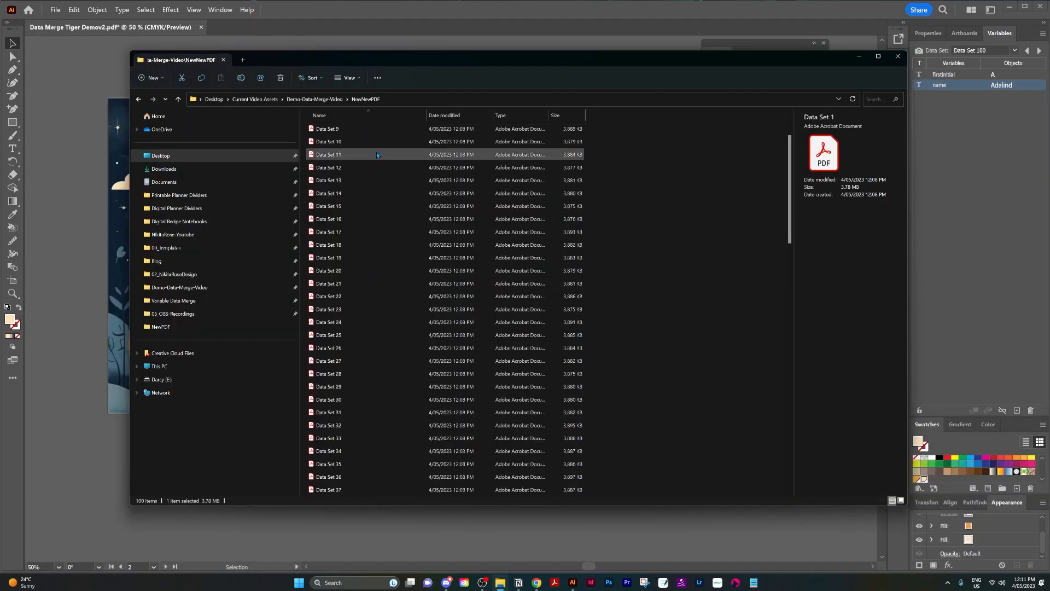
pyautogui.scroll(-20, 401, 326)
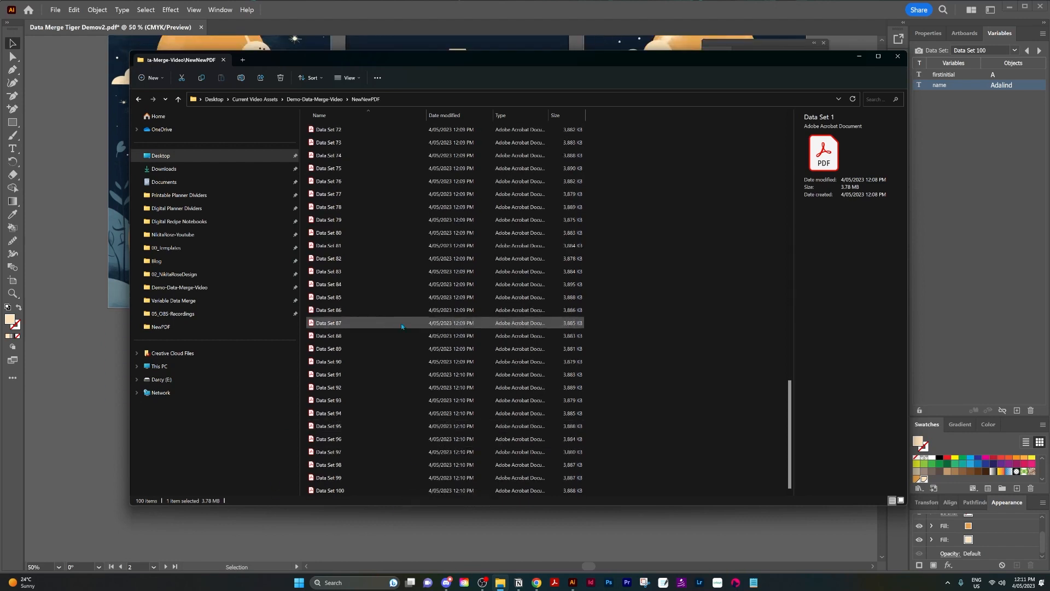
# Switch to the Data Merge Wall Art Demo spreadsheet in Chrome and go to the end of the File Renamer sheet's list.
pyautogui.scroll(20, 365, 360)
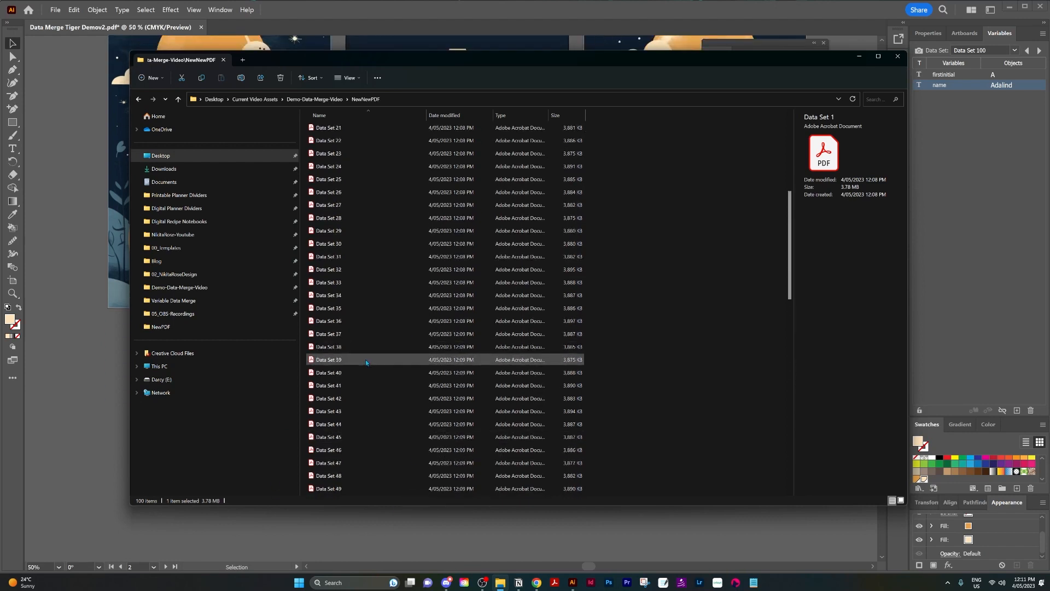
pyautogui.click(537, 583)
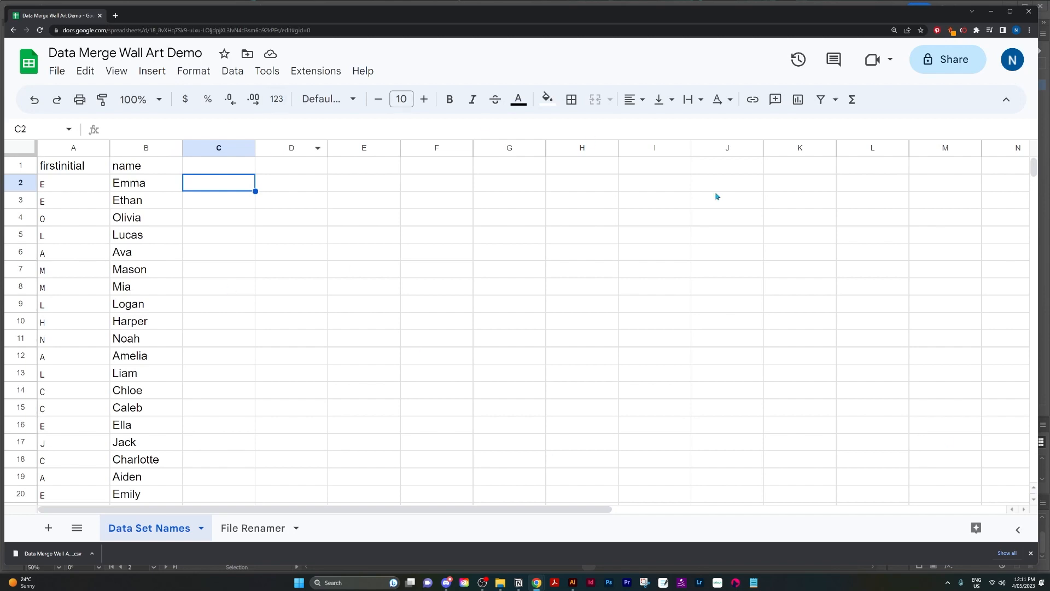
pyautogui.click(263, 535)
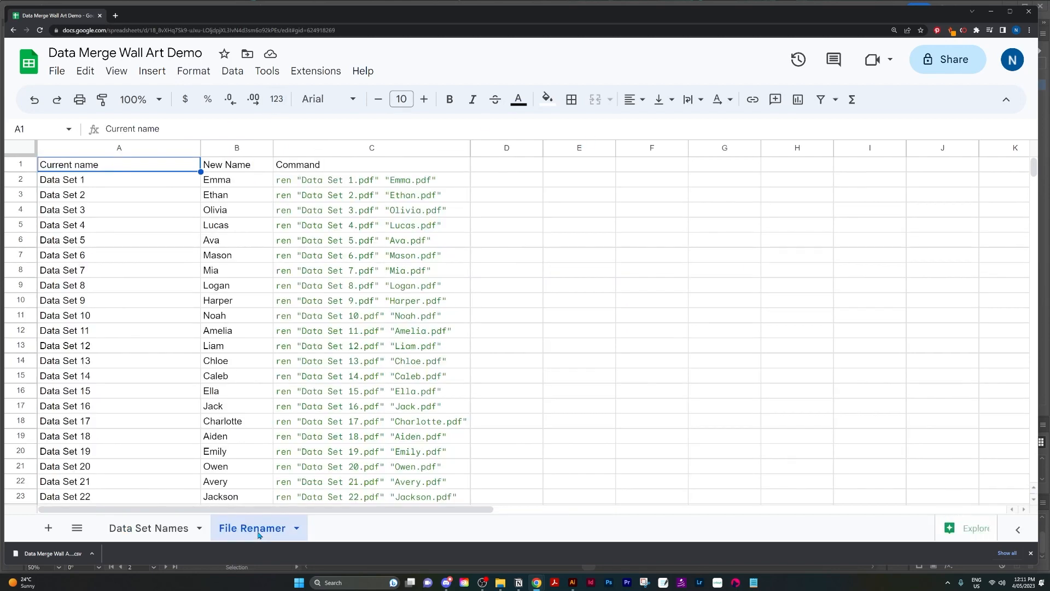
pyautogui.click(137, 186)
pyautogui.scroll(-20, 138, 218)
pyautogui.scroll(11, 142, 292)
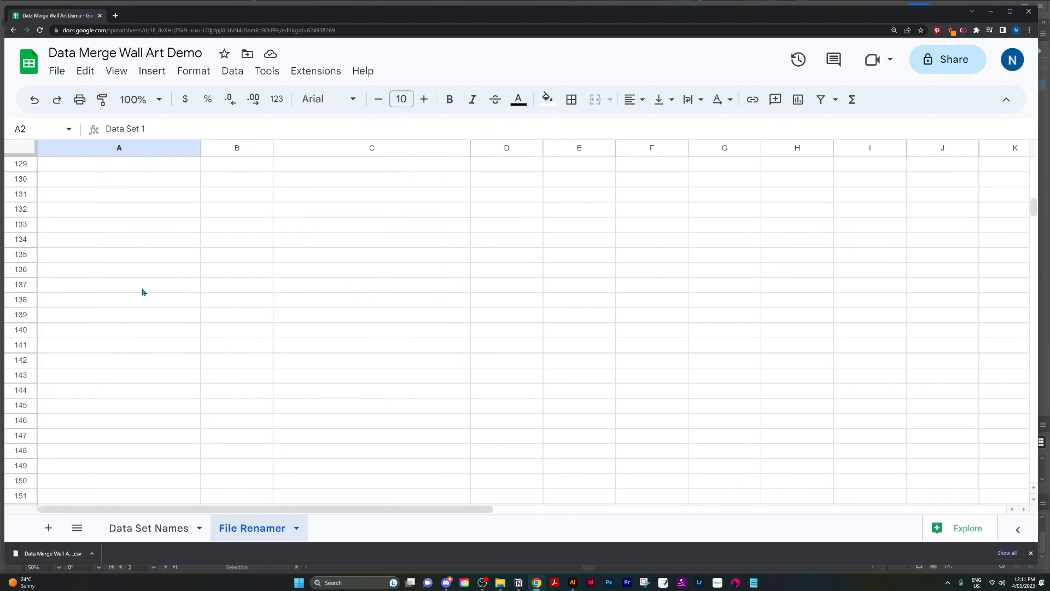
pyautogui.scroll(3, 137, 307)
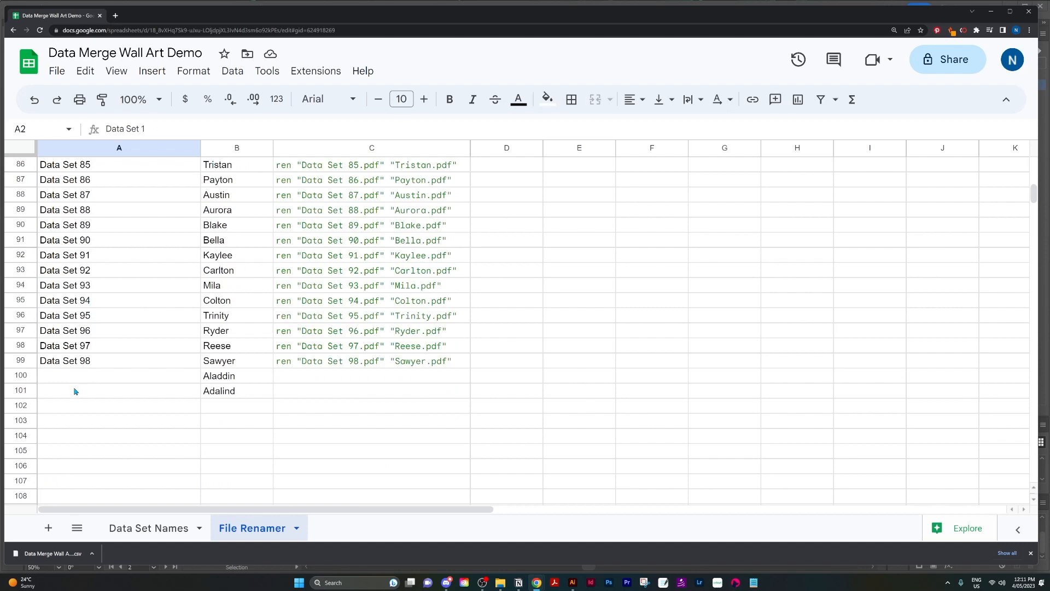
# Fill the current names from A99 and the rename command formula from C99 down through row 101.
pyautogui.click(136, 362)
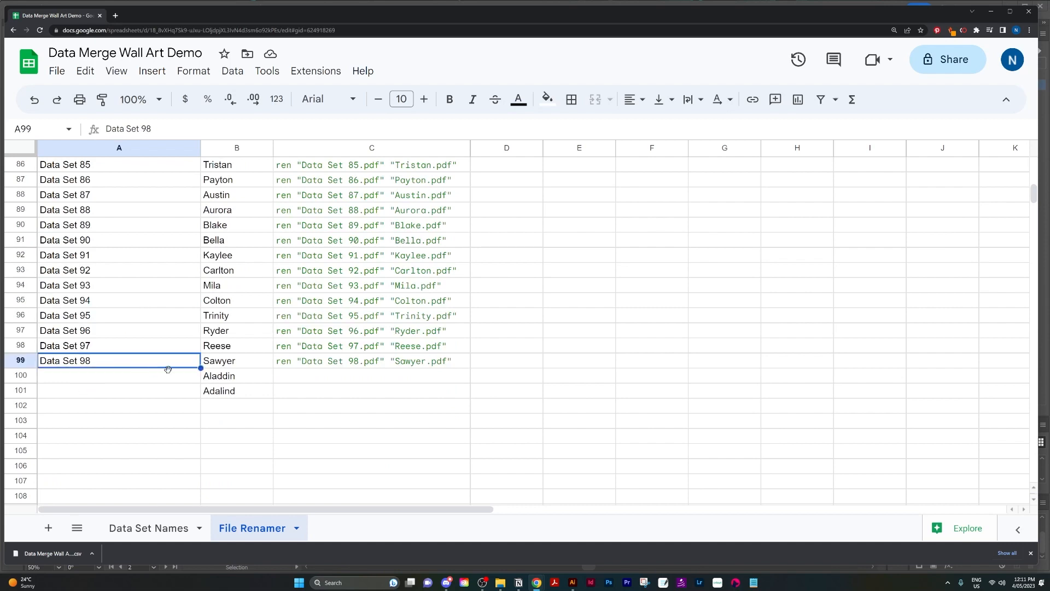
pyautogui.doubleClick(201, 368)
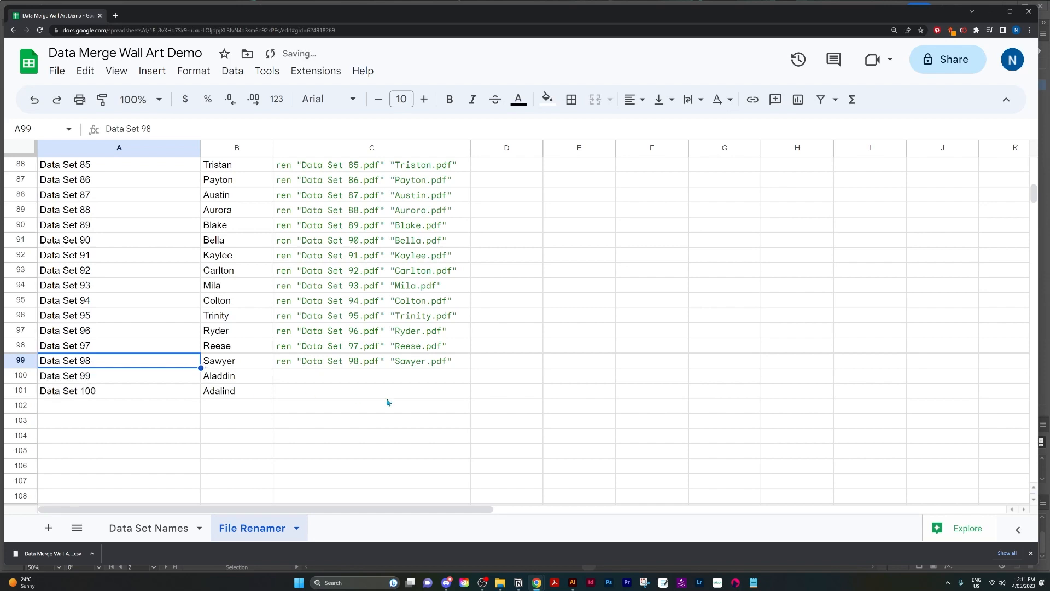
pyautogui.click(466, 363)
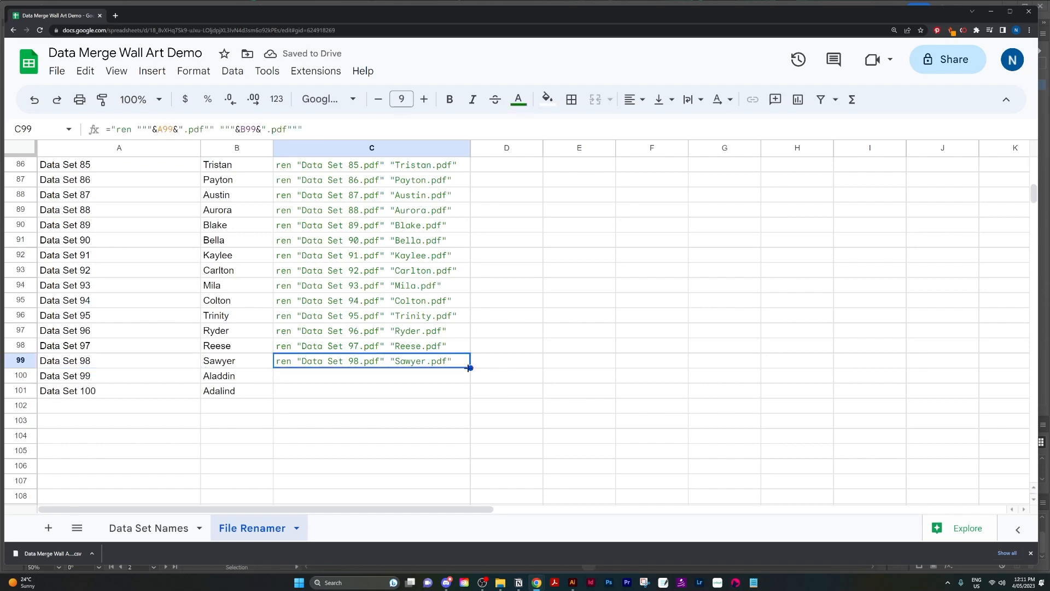
pyautogui.doubleClick(470, 368)
# Examine the rename formula in C2, the New Name reference in B2 with its source sheet, and the completed list of commands.
pyautogui.scroll(20, 296, 179)
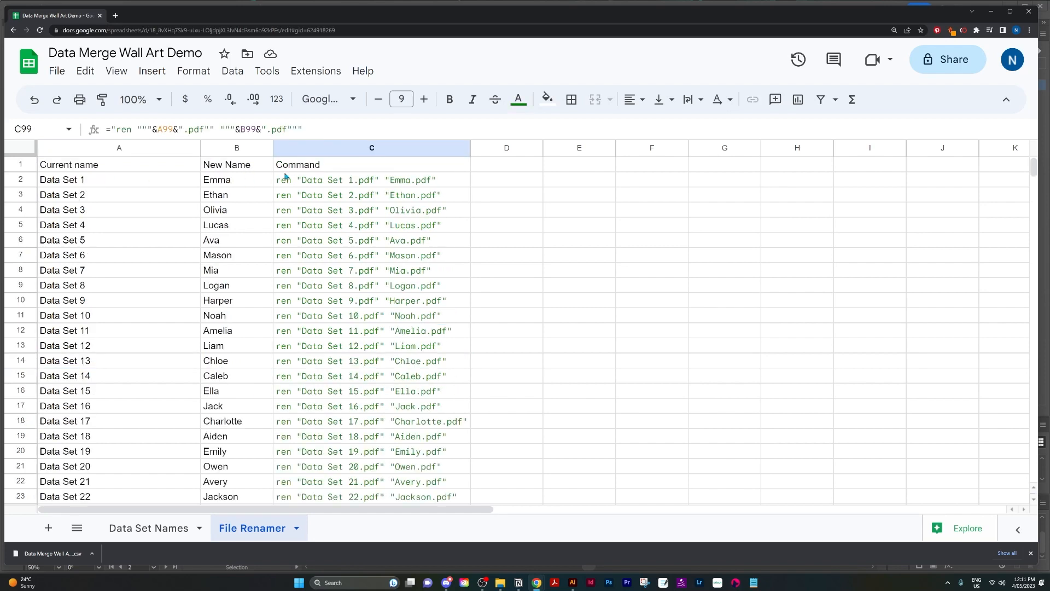
pyautogui.click(288, 185)
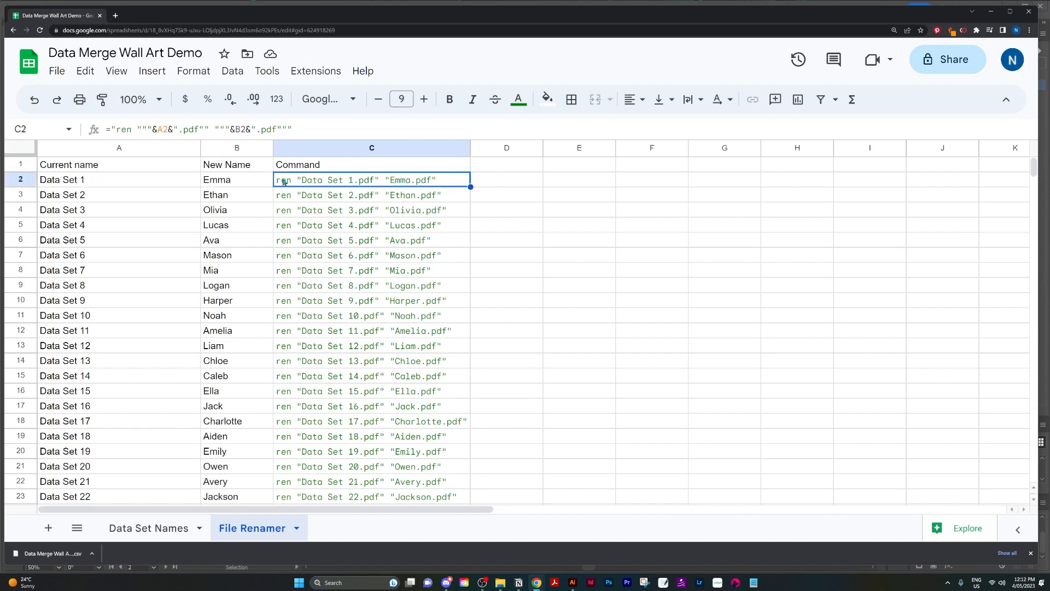
pyautogui.tripleClick(325, 130)
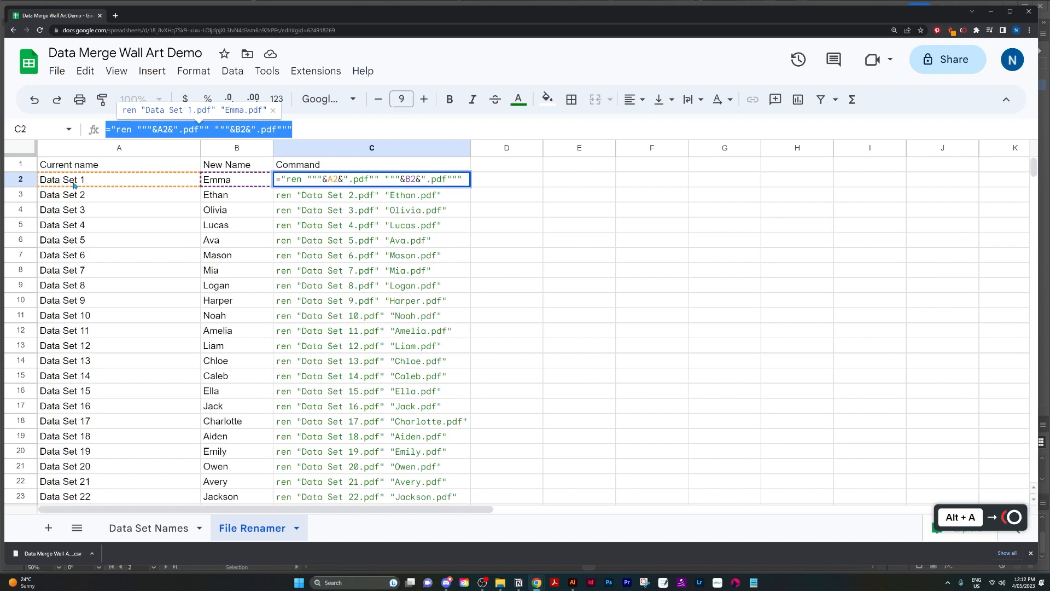
pyautogui.click(239, 187)
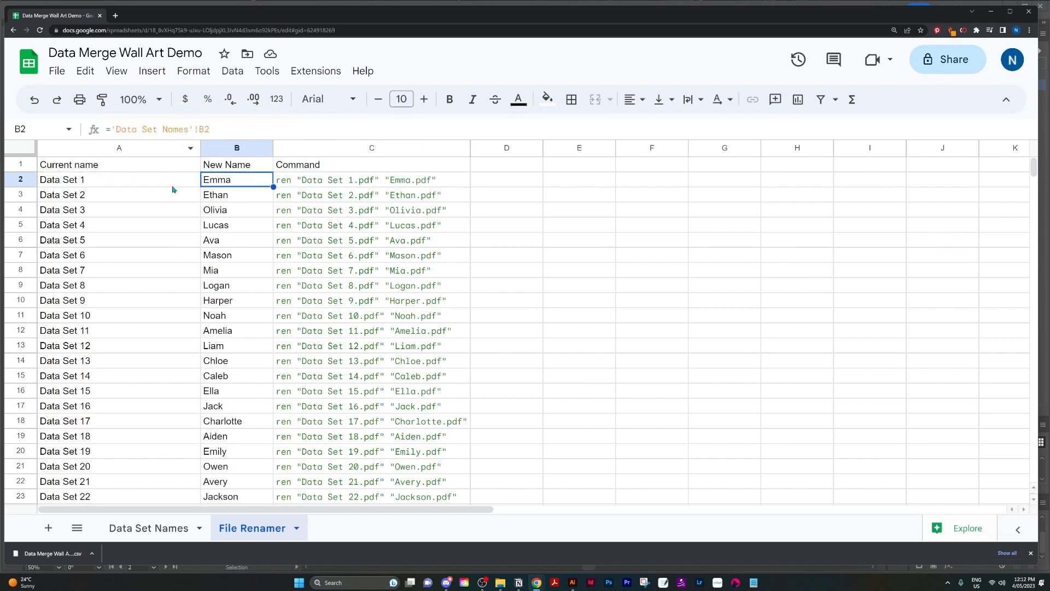
pyautogui.click(153, 526)
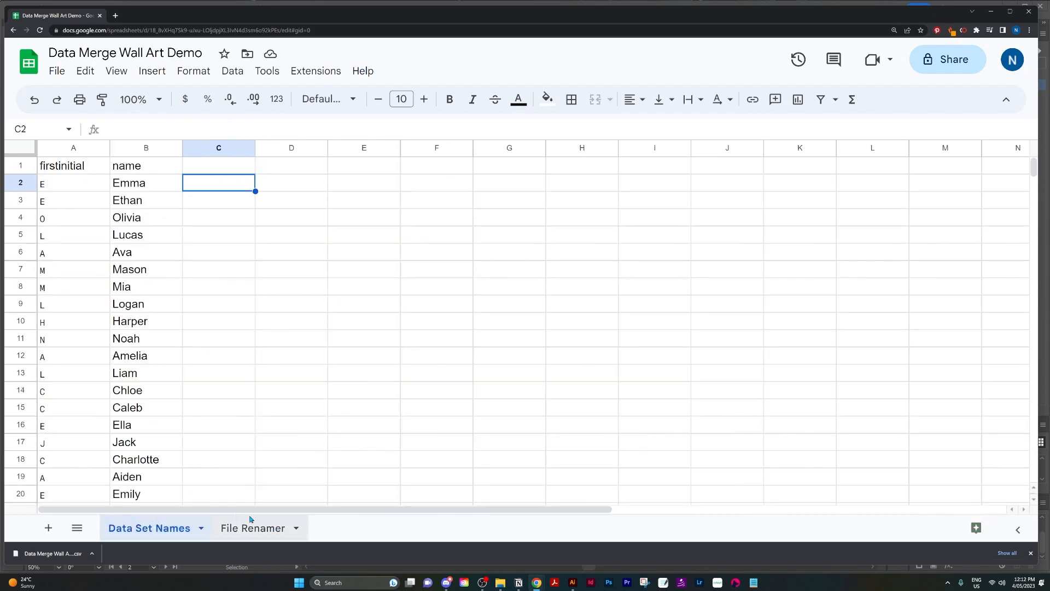
pyautogui.click(264, 528)
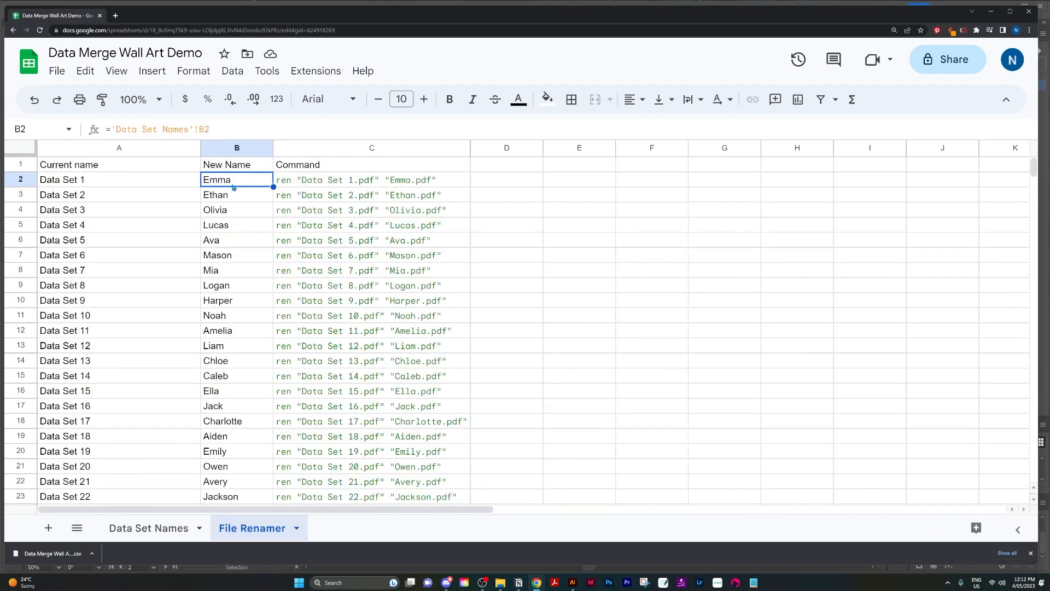
pyautogui.scroll(-17, 234, 187)
pyautogui.scroll(-13, 253, 345)
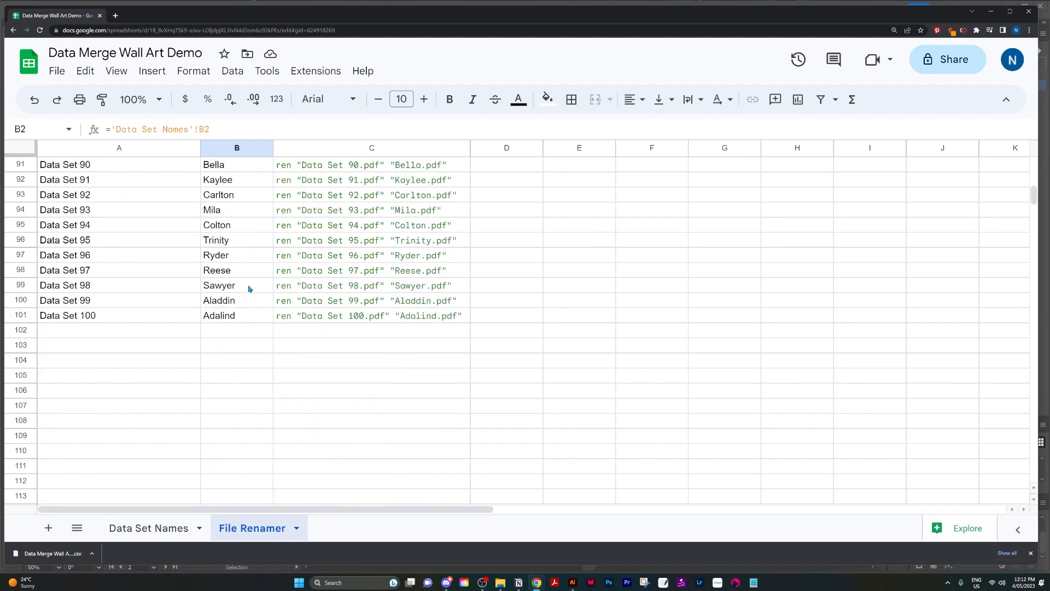
pyautogui.scroll(20, 248, 286)
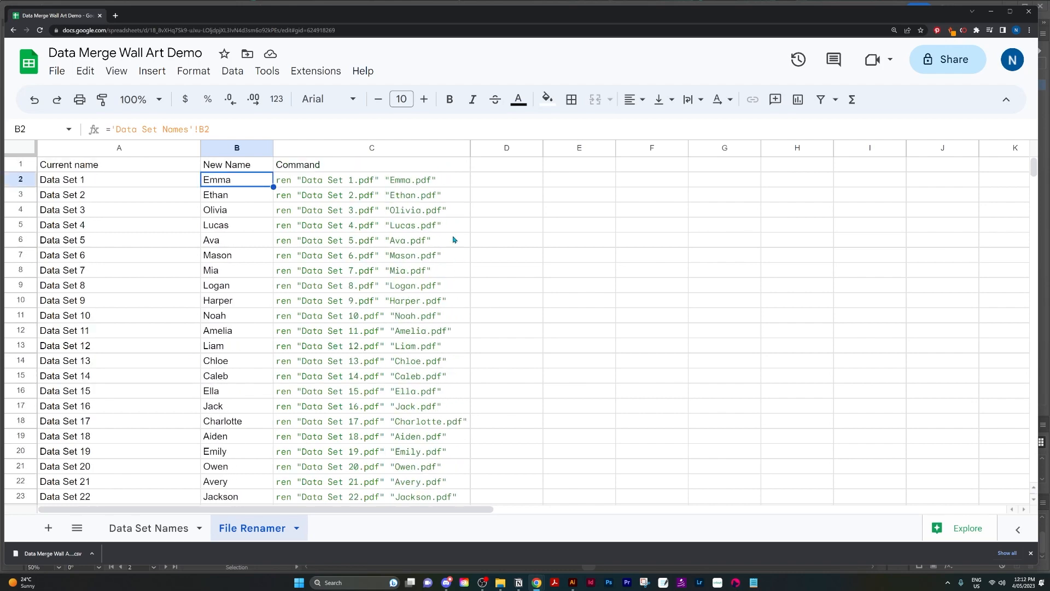
# Copy the rename commands in C2:C102 and switch back to the NewNewPDF folder in File Explorer.
pyautogui.click(452, 182)
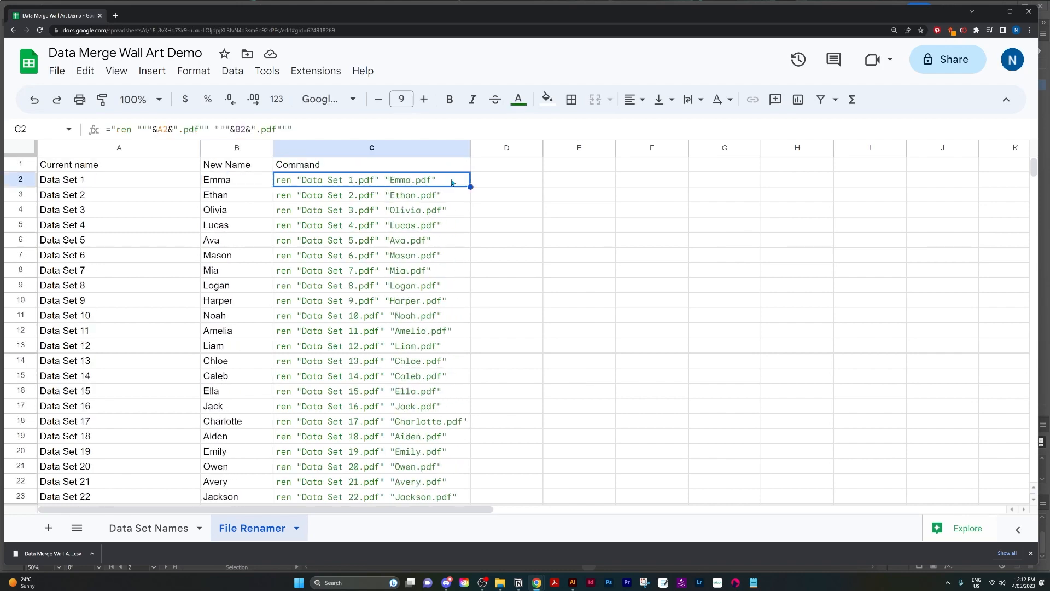
pyautogui.hotkey('ctrl', 'shift', 'Down')
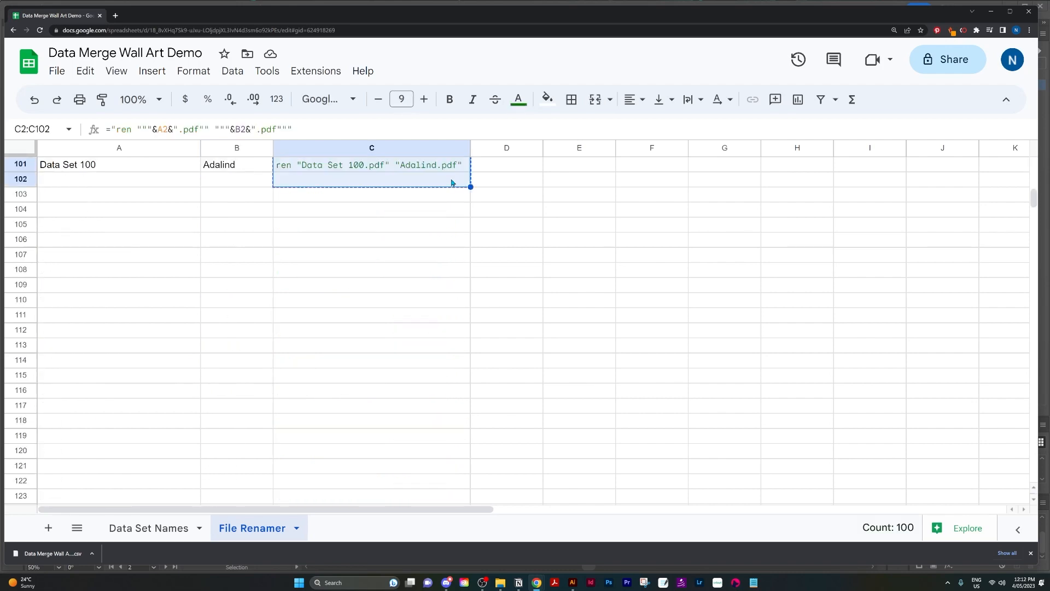
pyautogui.hotkey('alt', 'Tab')
# Open a command prompt in the NewNewPDF folder by entering cmd in place of its folder path.
pyautogui.click(406, 101)
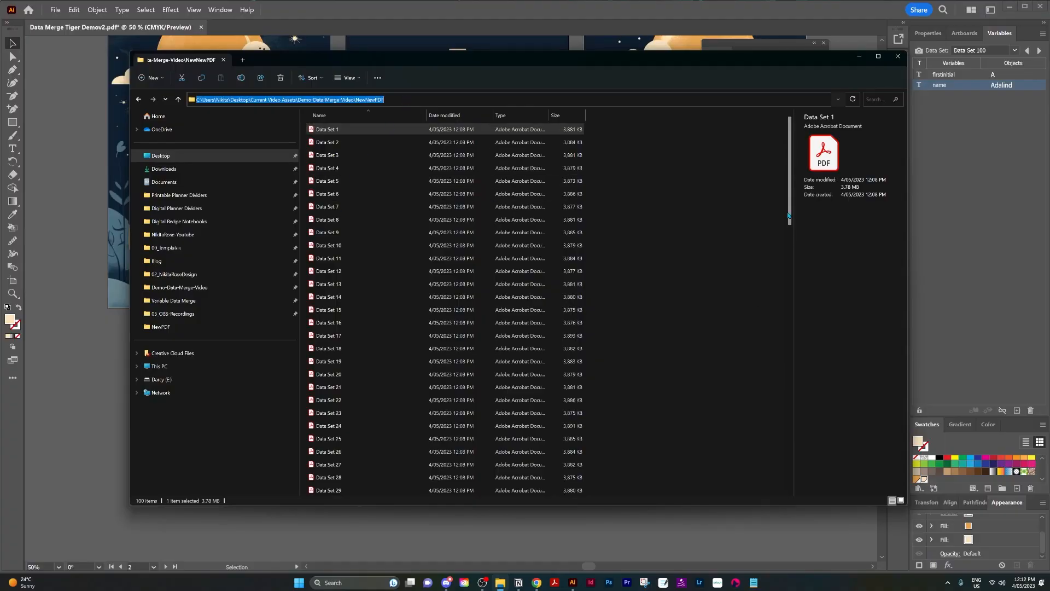
pyautogui.scroll(-3, 659, 300)
pyautogui.scroll(-18, 656, 304)
pyautogui.scroll(16, 653, 307)
pyautogui.scroll(3, 641, 279)
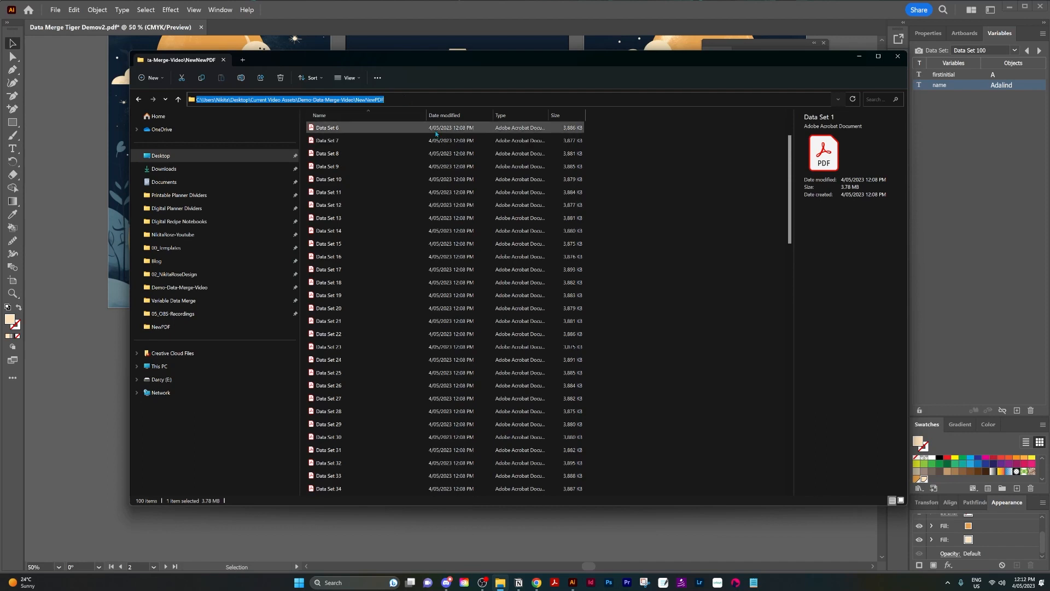
pyautogui.write('cmd')
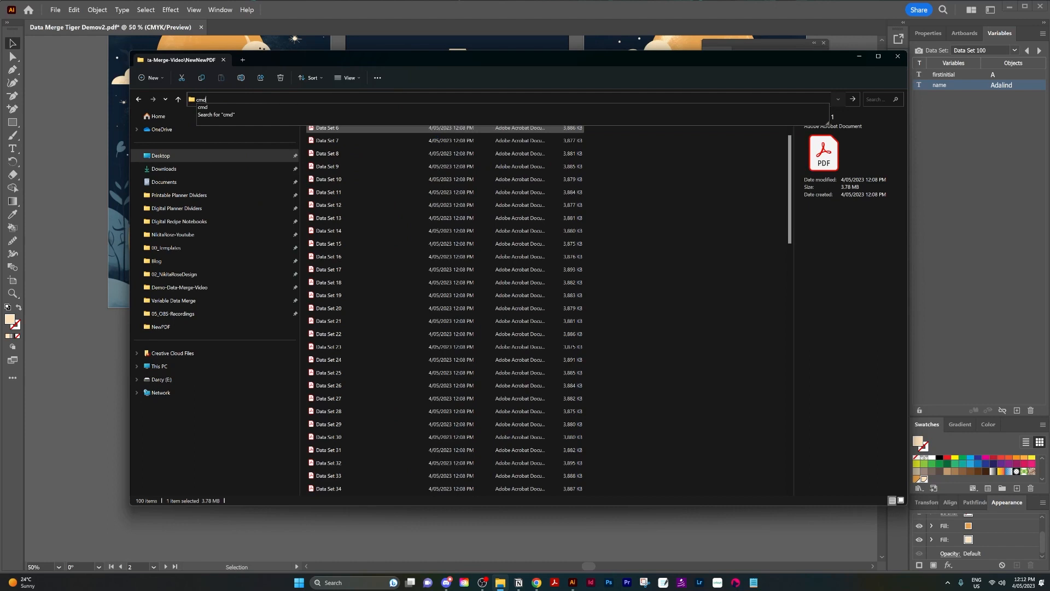
pyautogui.press('Return')
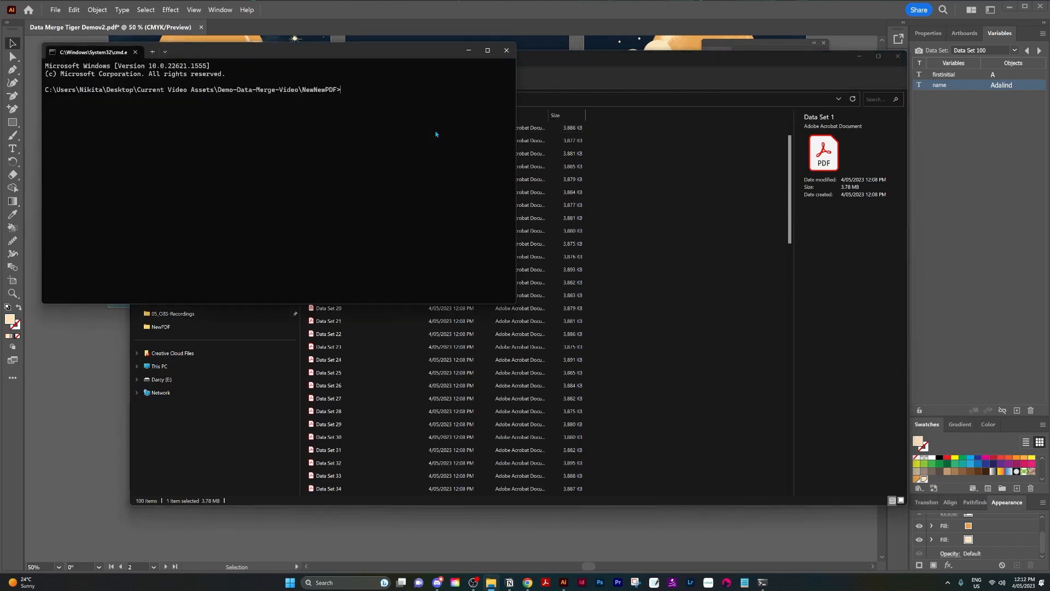
# Paste and run the copied multi-line rename commands in the command prompt, accepting the paste, and close the window.
pyautogui.hotkey('ctrl', 'v')
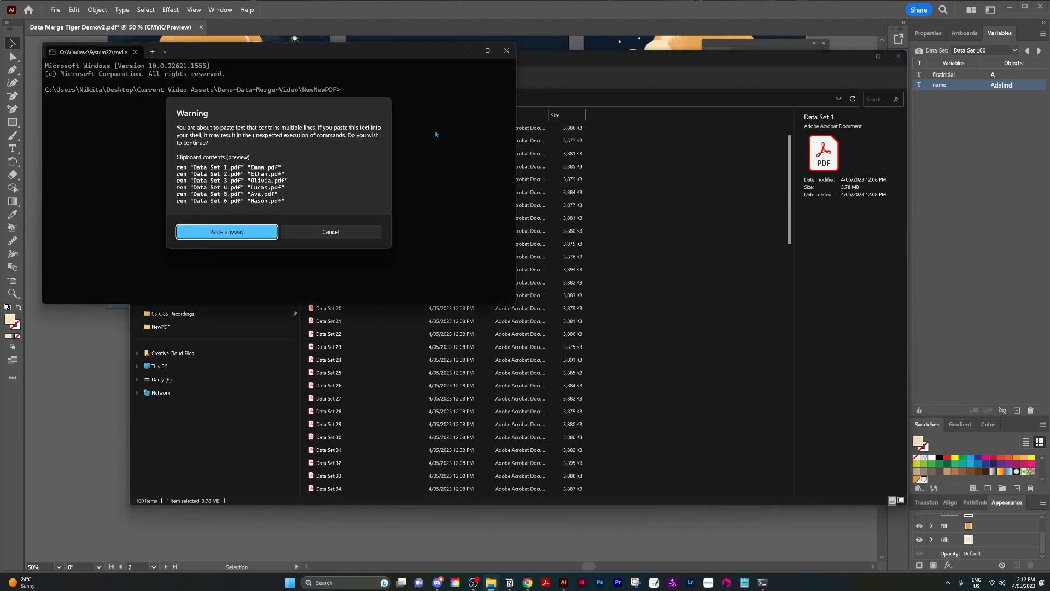
pyautogui.click(198, 238)
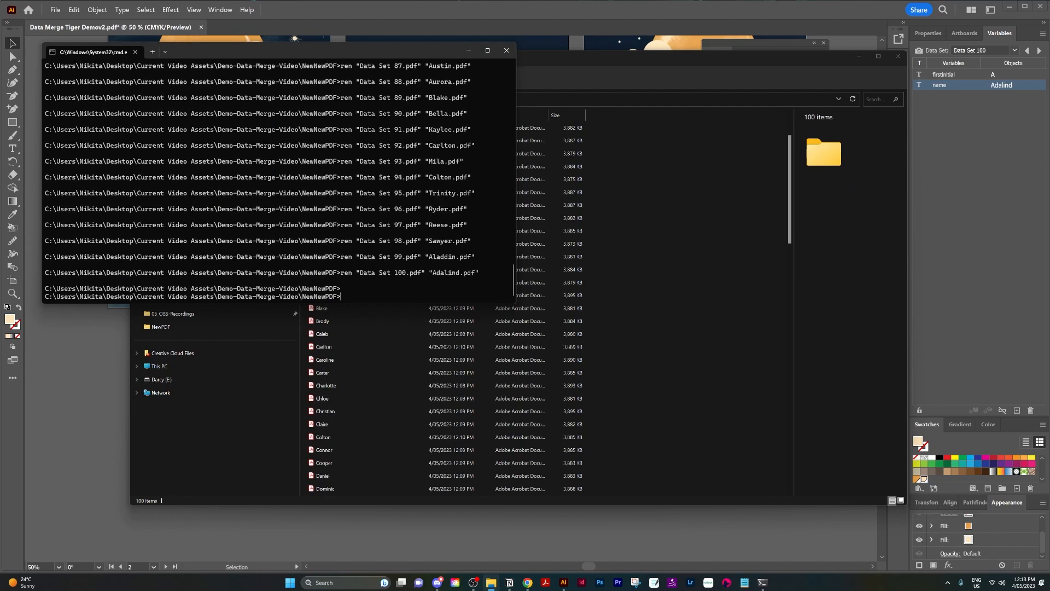
pyautogui.click(506, 51)
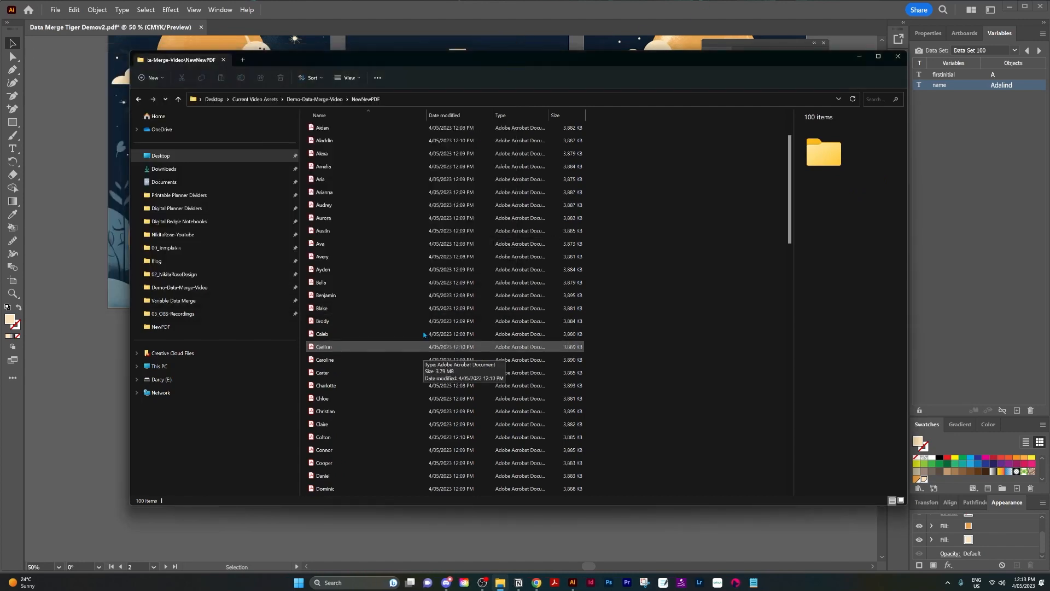
# Review the full list of renamed PDFs in the NewNewPDF folder.
pyautogui.scroll(2, 415, 246)
pyautogui.scroll(-10, 386, 136)
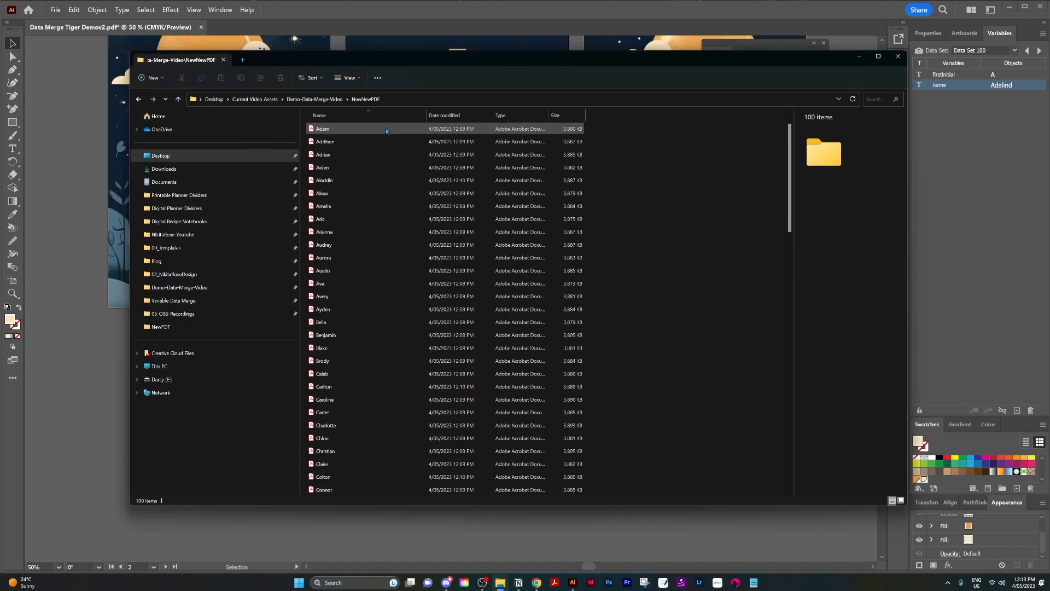
pyautogui.scroll(-13, 356, 340)
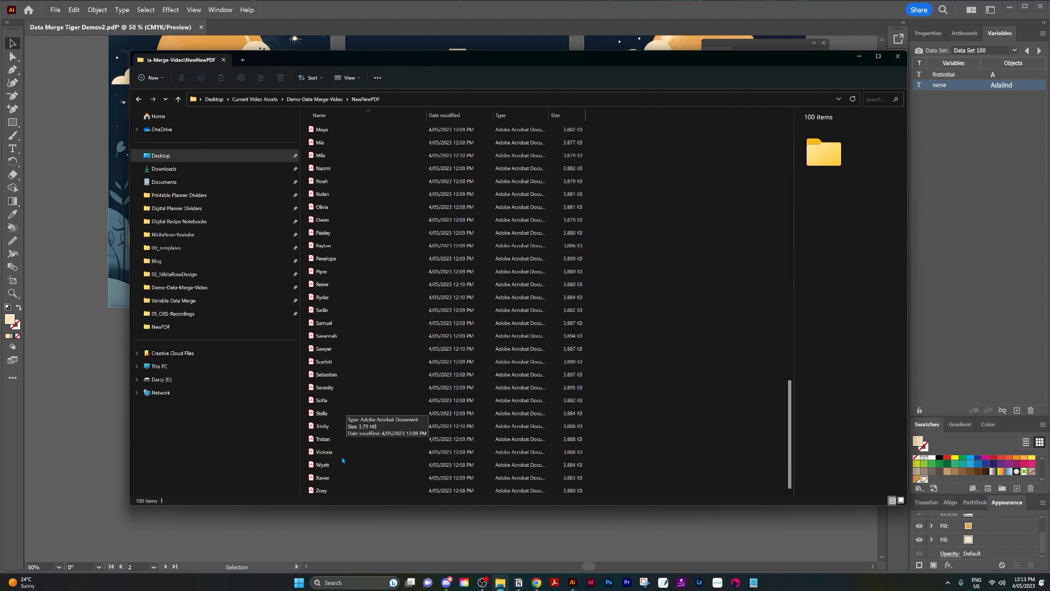
pyautogui.scroll(6, 357, 345)
pyautogui.scroll(17, 357, 332)
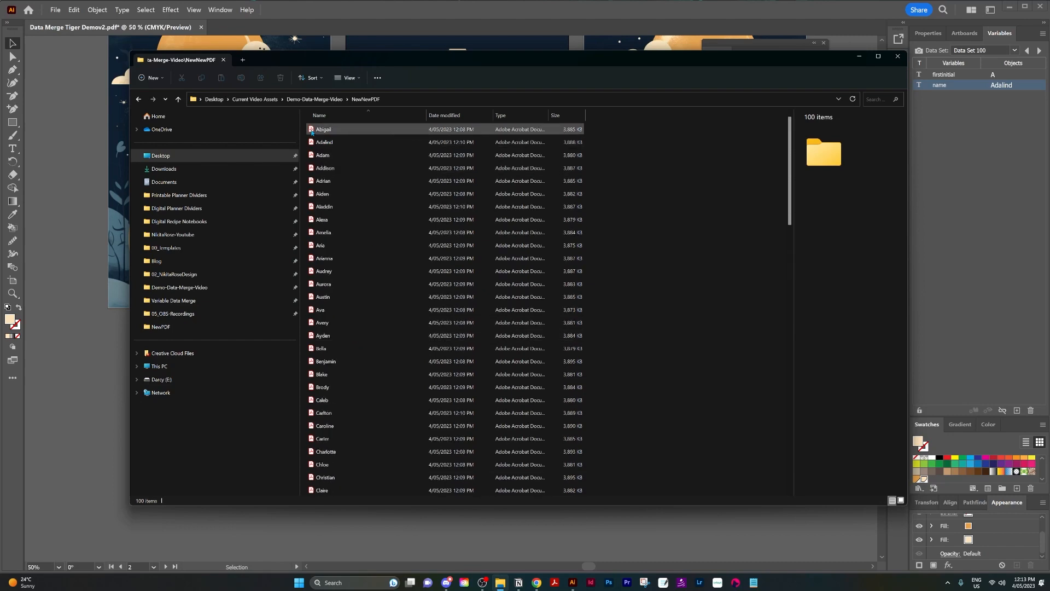
# Open the first renamed PDF in Acrobat, check the initial and name on page 2, and close it.
pyautogui.doubleClick(312, 129)
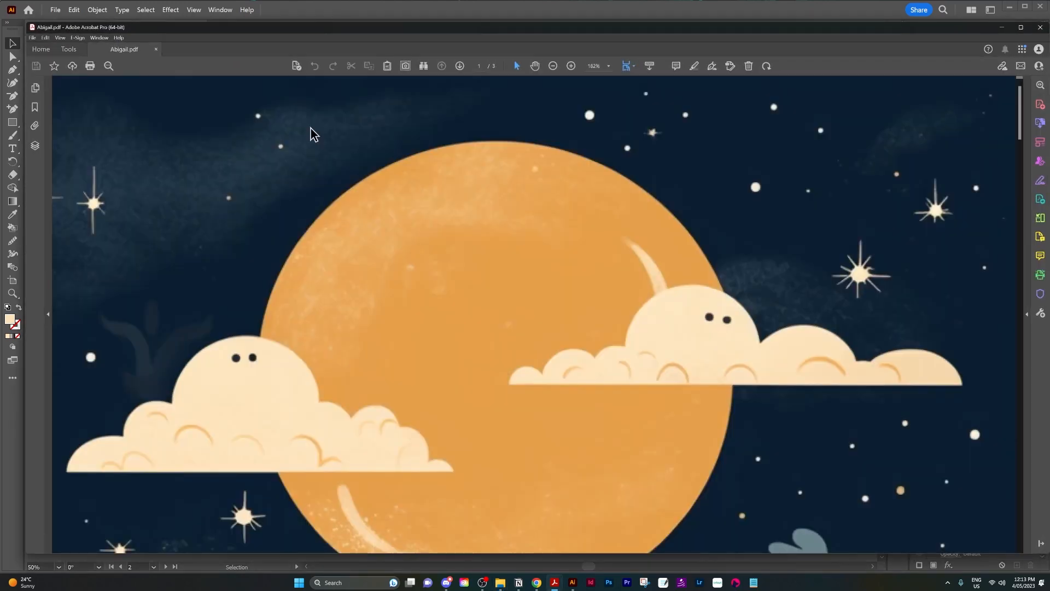
pyautogui.click(35, 88)
pyautogui.click(93, 205)
pyautogui.scroll(-8, 590, 300)
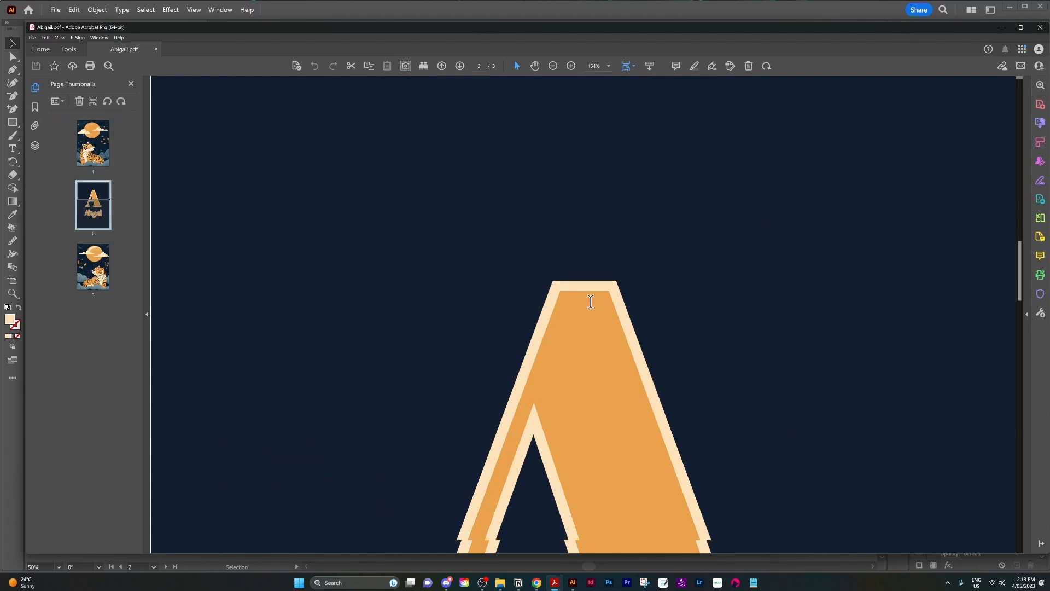
pyautogui.scroll(-1, 537, 345)
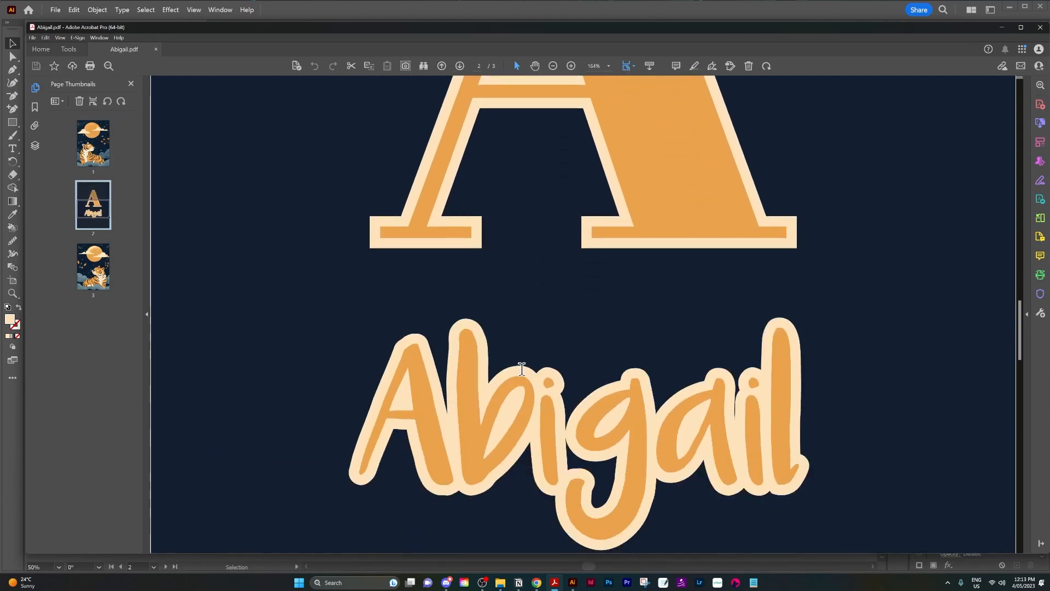
pyautogui.click(1041, 29)
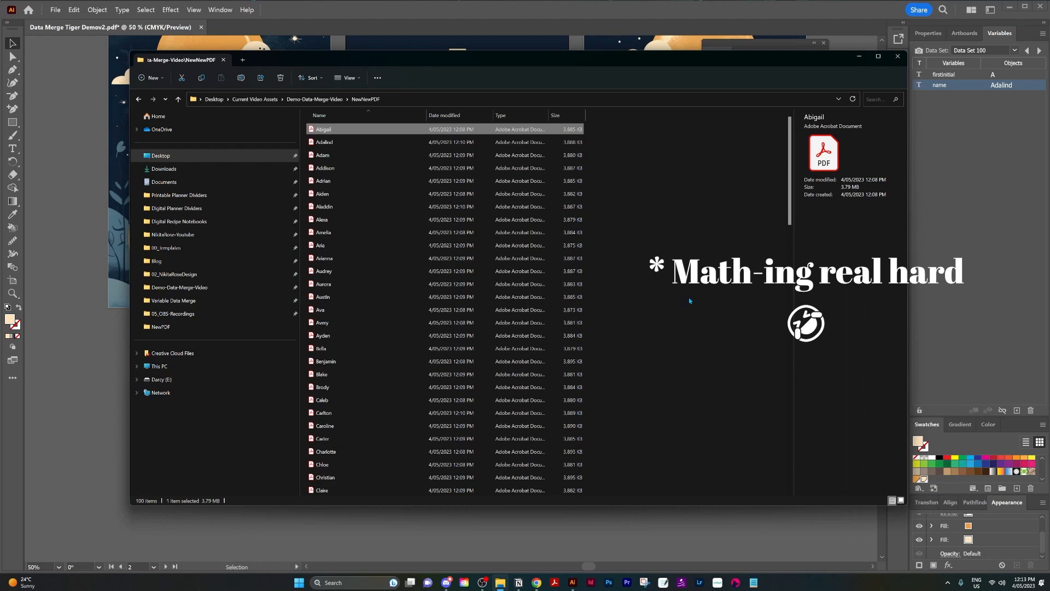
pyautogui.click(691, 323)
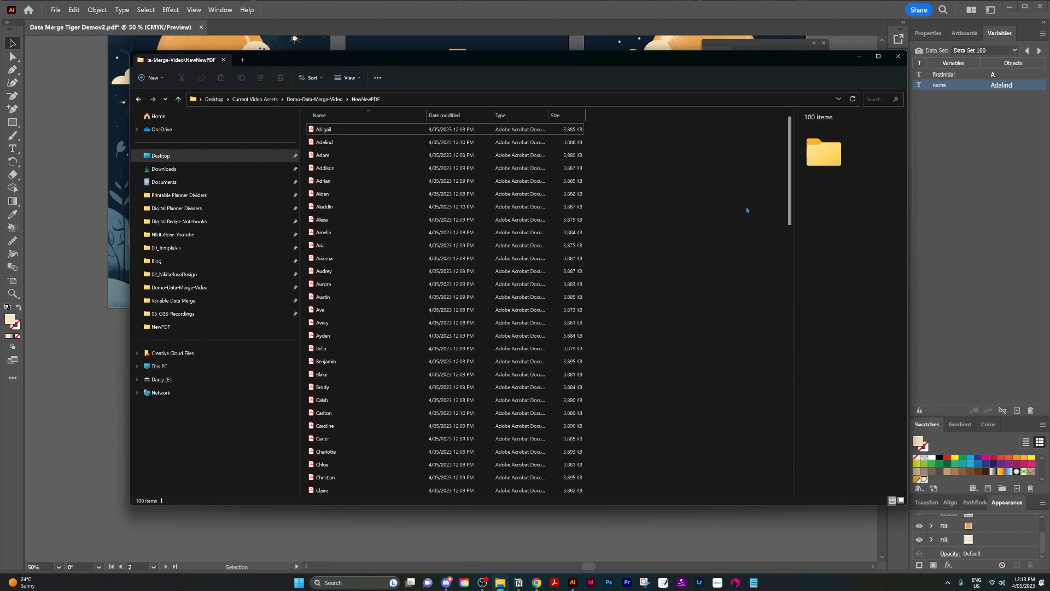